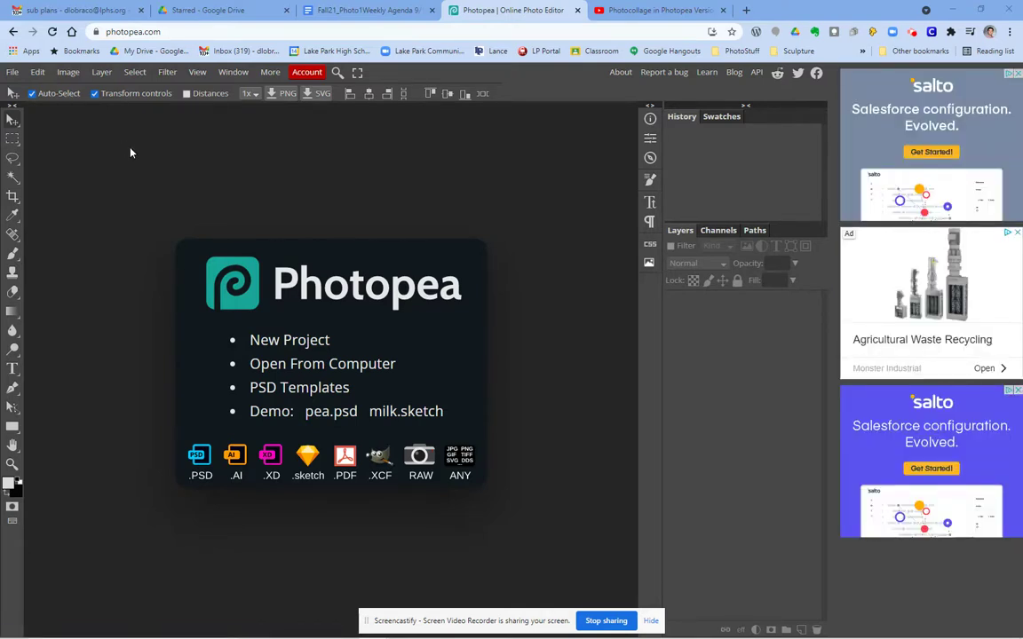
Create a new portrait Letter document, 8.5 × 11 inches at 300 DPI
{"action": "left_click", "coordinate": [13, 72]}
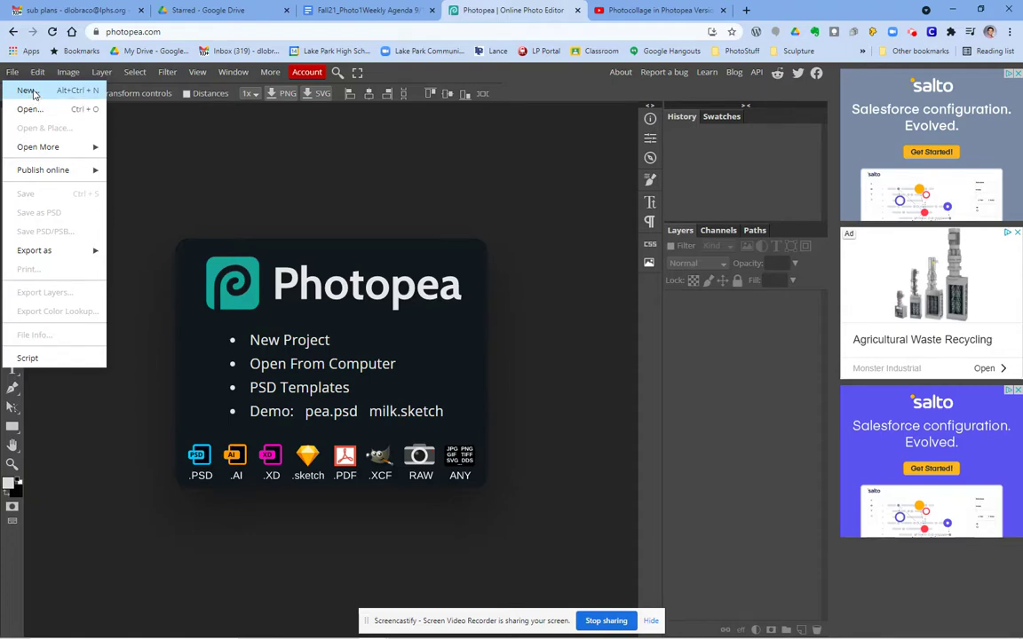
{"action": "left_click", "coordinate": [33, 92]}
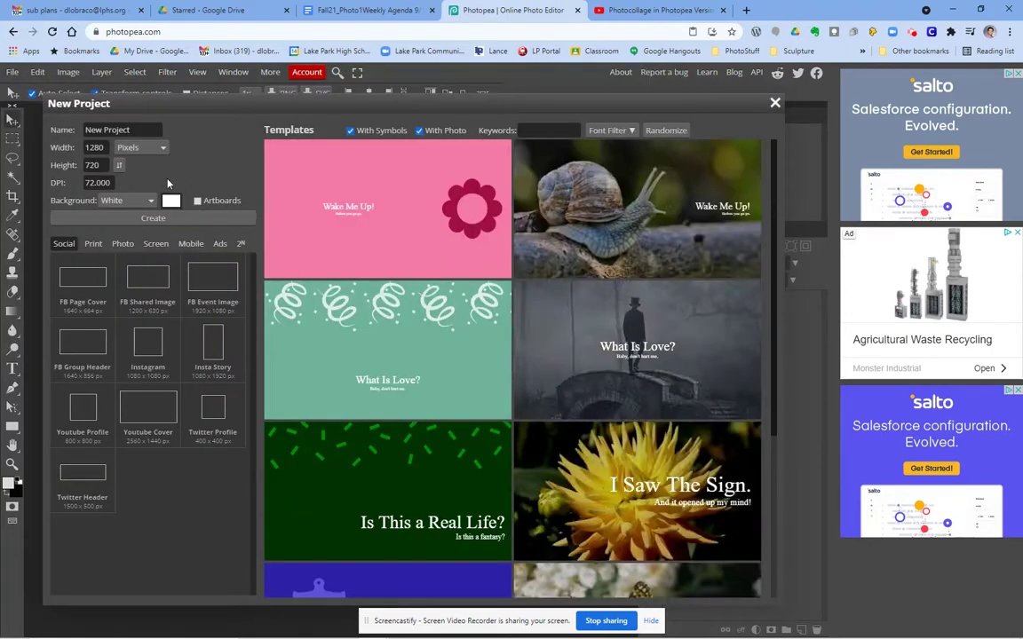
{"action": "left_click", "coordinate": [120, 167]}
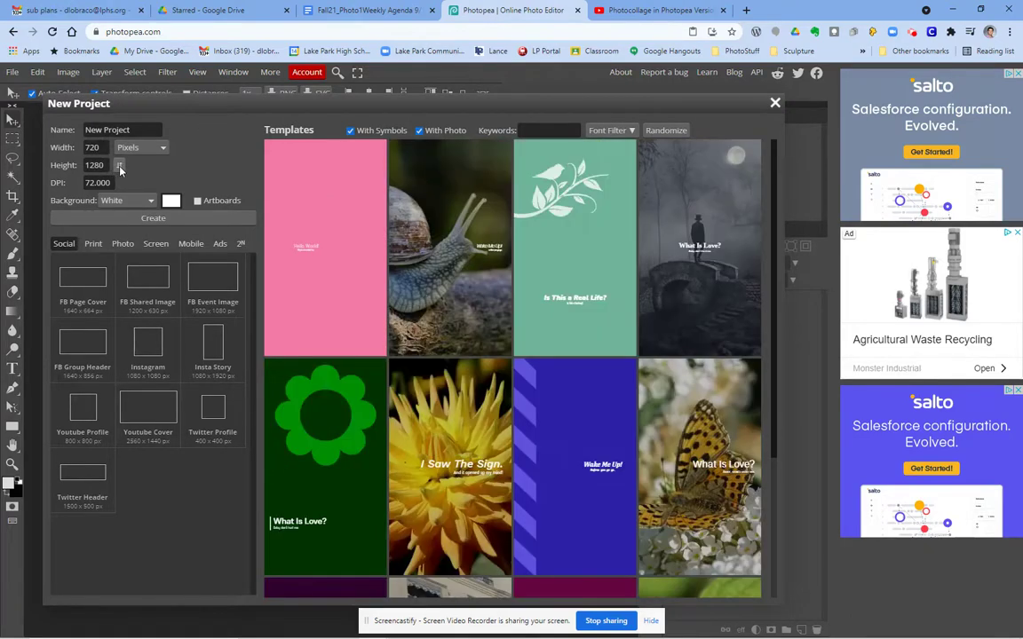
{"action": "left_click", "coordinate": [120, 167]}
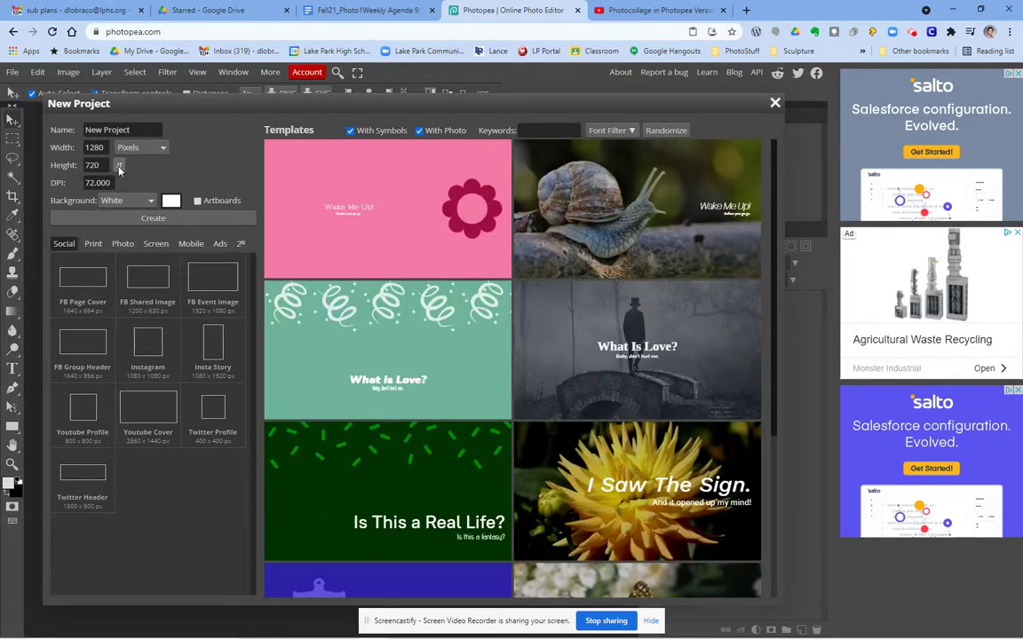
{"action": "left_click", "coordinate": [120, 167]}
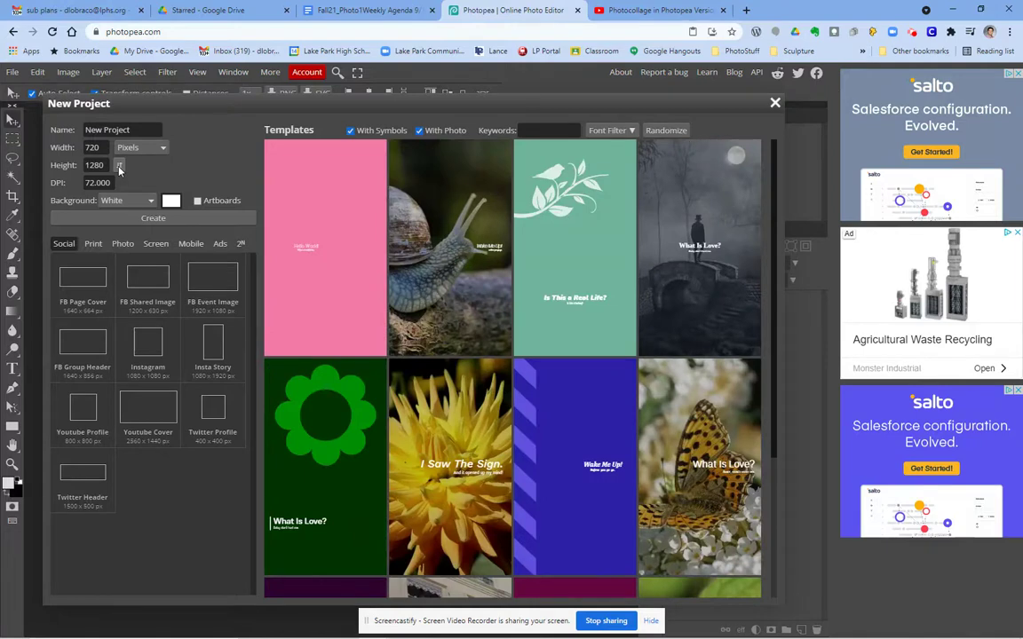
{"action": "left_click", "coordinate": [97, 247]}
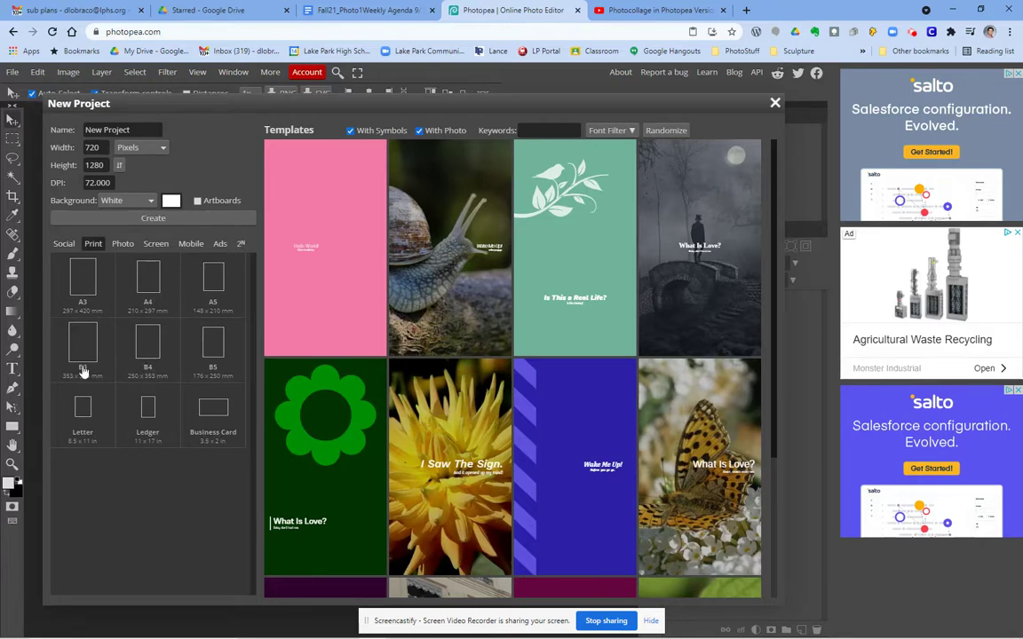
{"action": "left_click", "coordinate": [81, 411]}
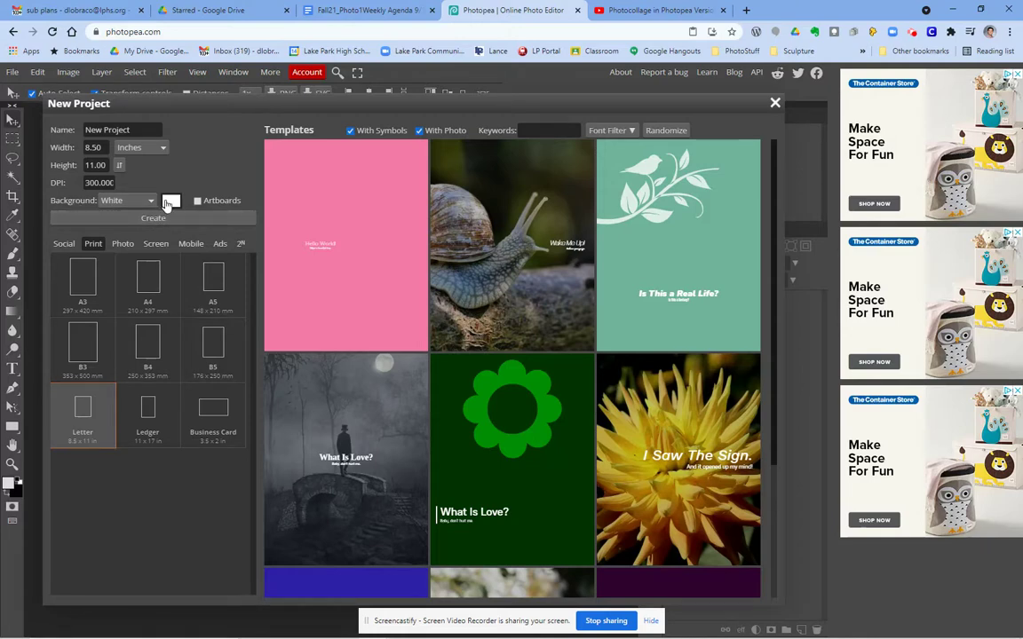
{"action": "left_click", "coordinate": [156, 220]}
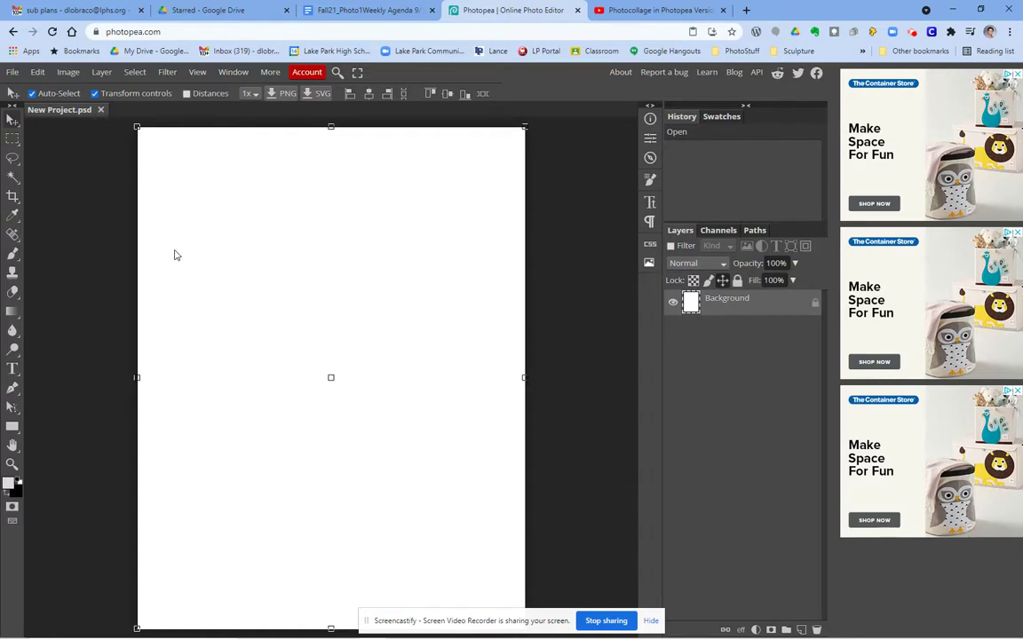
Use Open & Place to add APC_0242 (1) from Downloads as a smart-object layer
{"action": "left_click", "coordinate": [14, 75]}
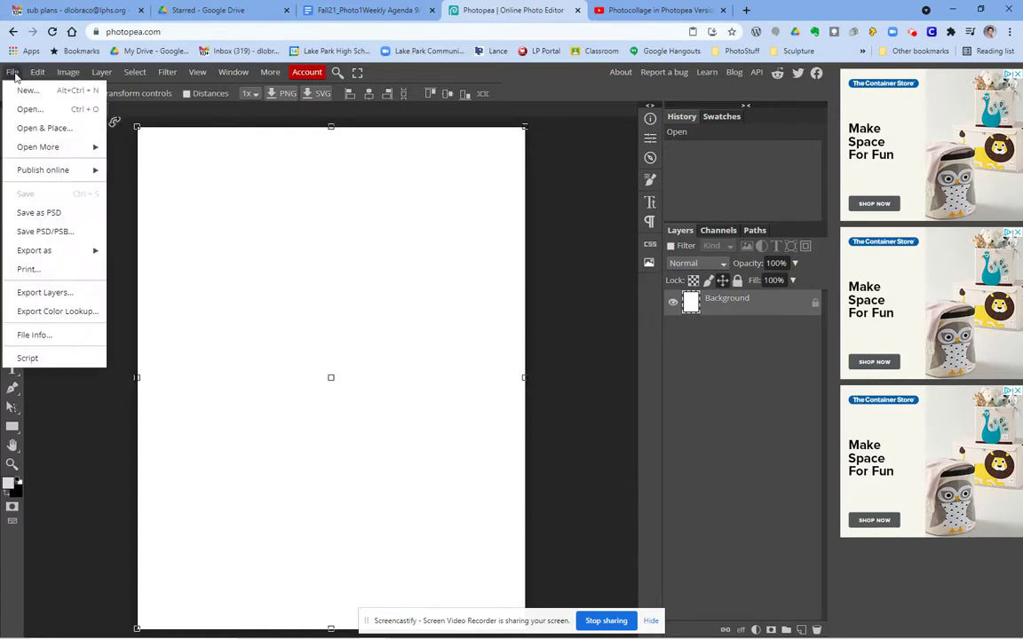
{"action": "left_click", "coordinate": [51, 131]}
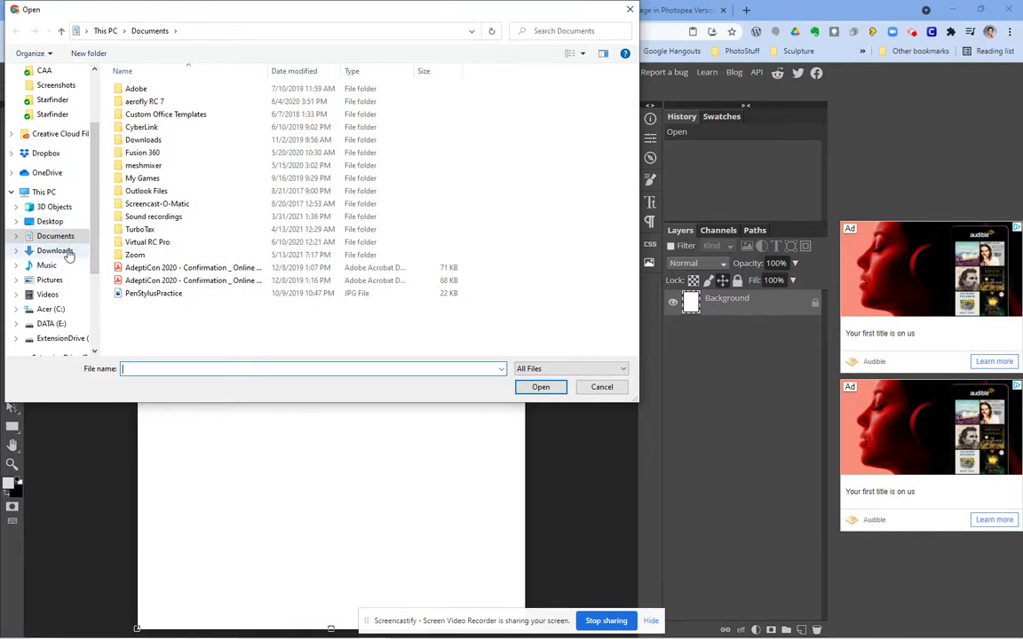
{"action": "left_click", "coordinate": [55, 251]}
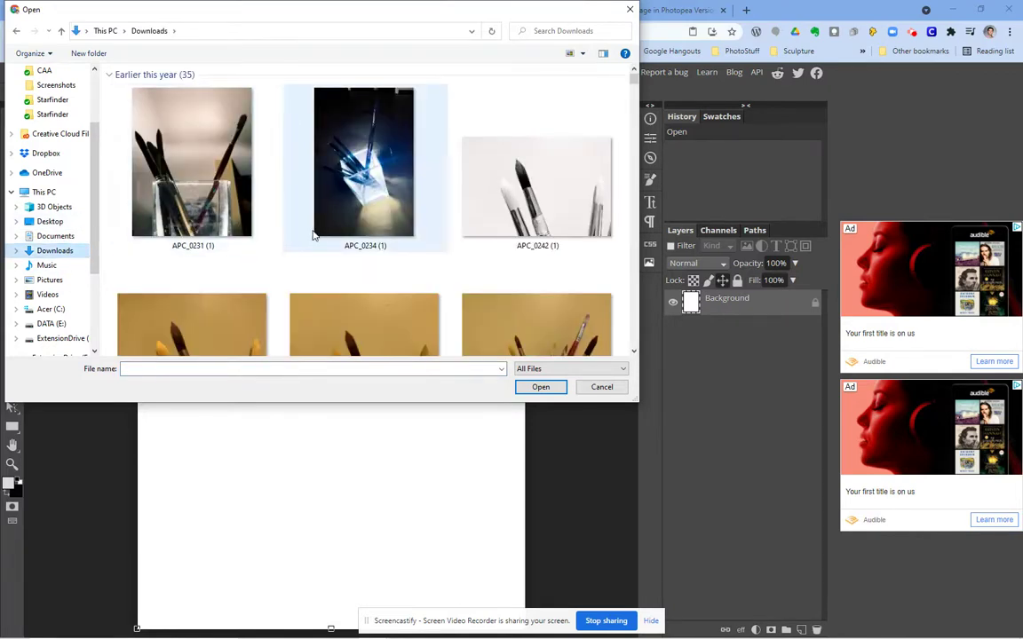
{"action": "left_click", "coordinate": [535, 189]}
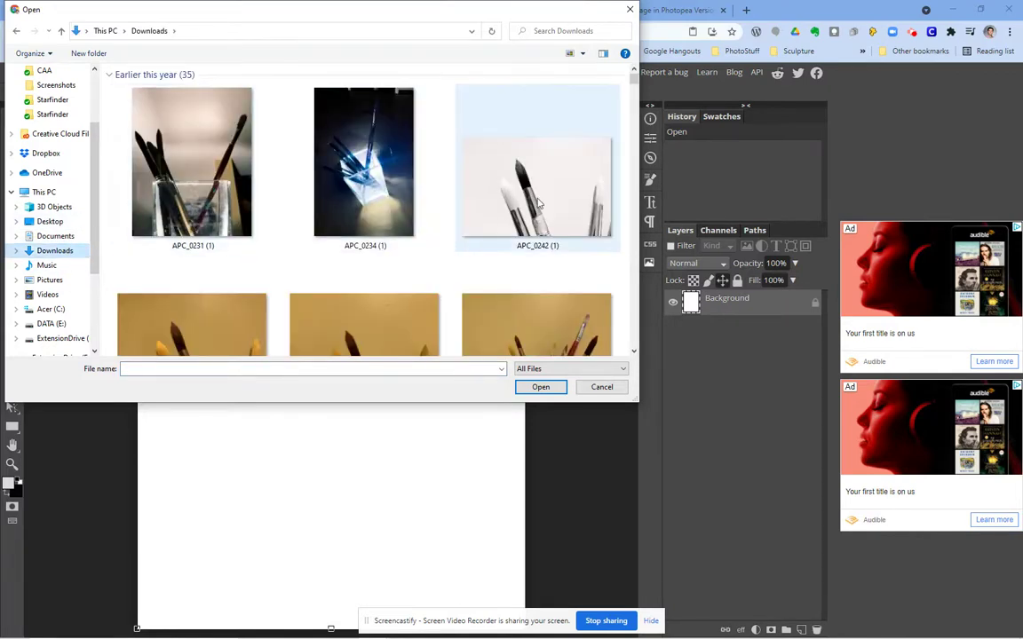
{"action": "left_click", "coordinate": [548, 387]}
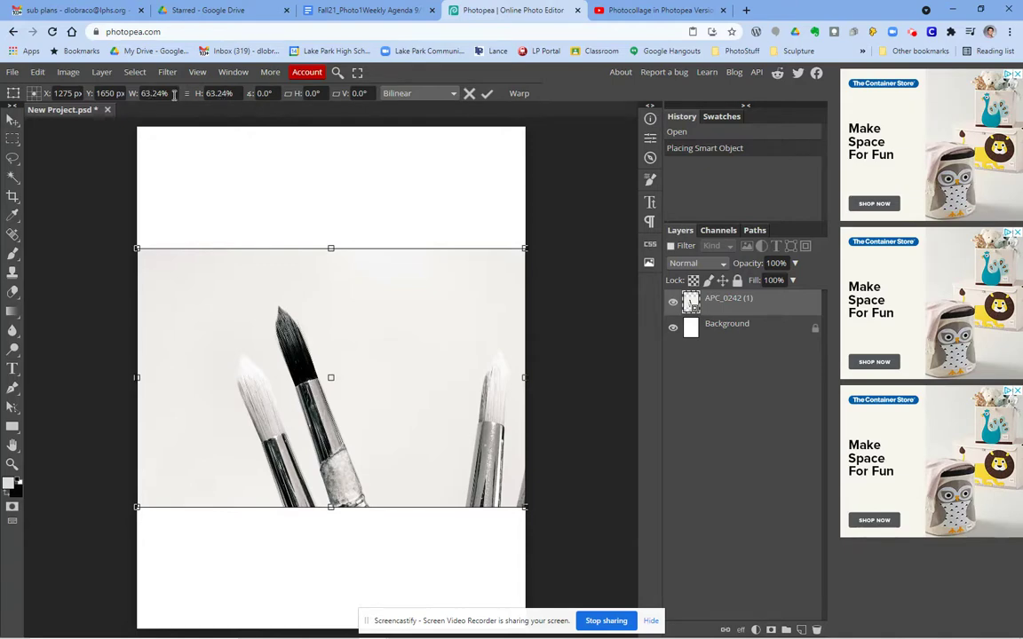
Try scaling the placed photo to 30% width and 30% height in the transform fields
{"action": "left_click", "coordinate": [155, 94]}
{"action": "type", "text": "30"}
{"action": "key", "text": "Tab"}
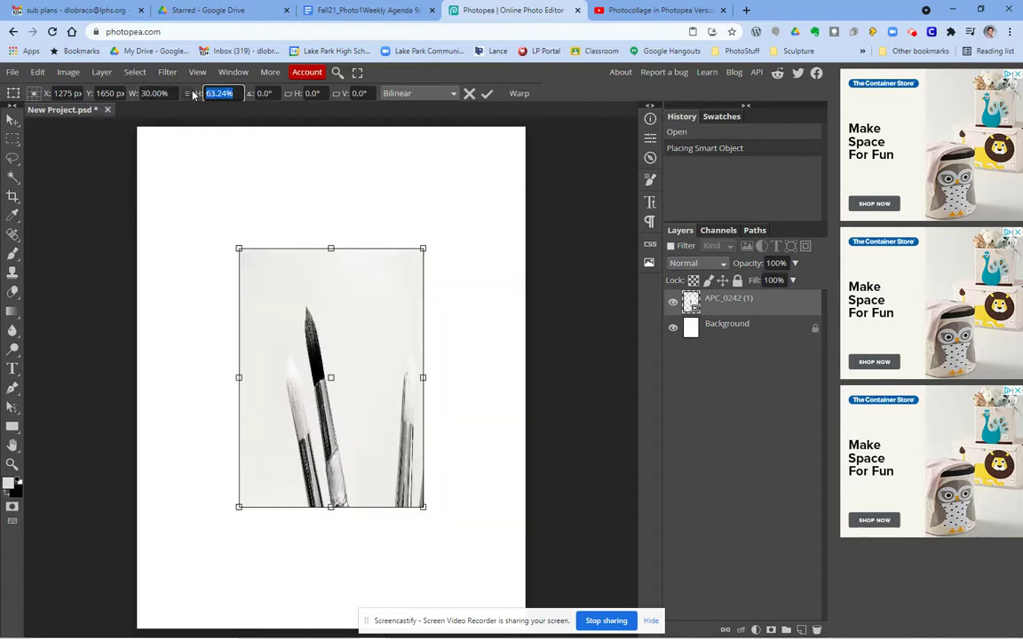
{"action": "type", "text": "30"}
{"action": "key", "text": "Tab"}
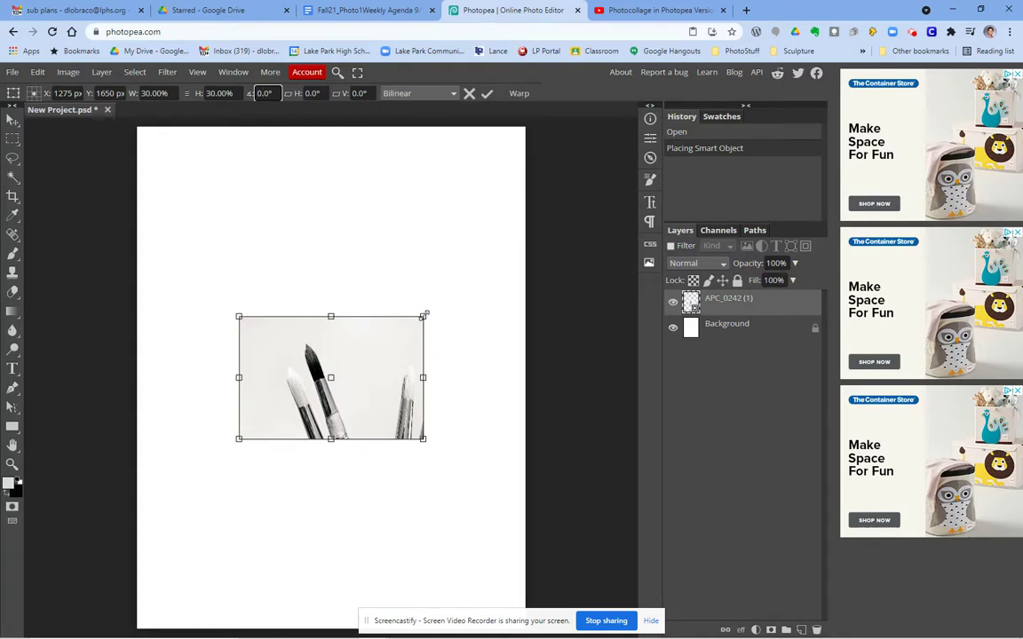
Scale the brush photo to 46.08%, move it to the upper page, and commit
{"action": "left_click_drag", "start_coordinate": [423, 316], "coordinate": [304, 181]}
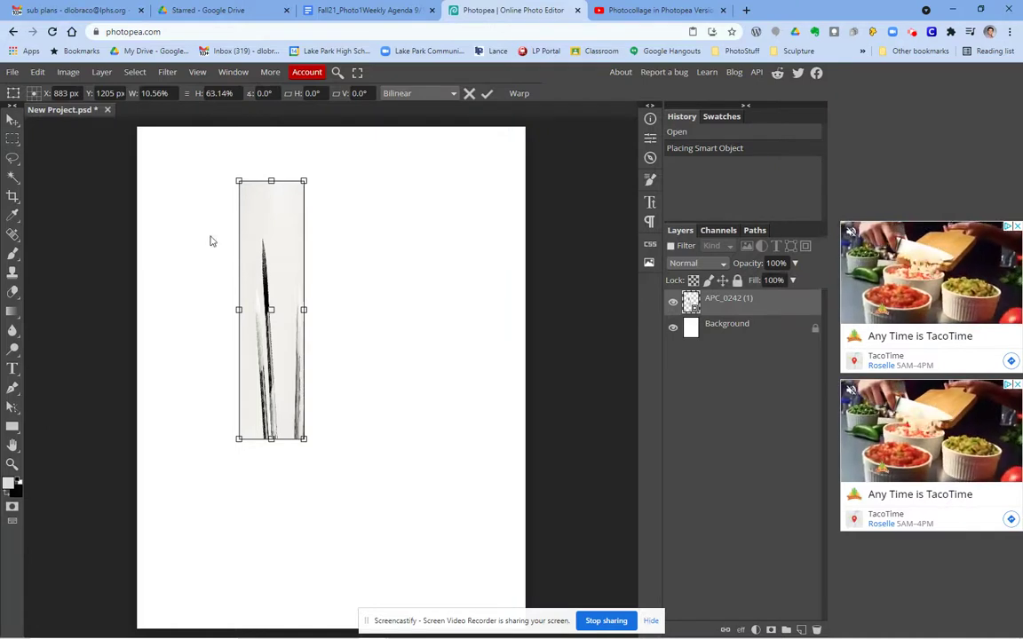
{"action": "left_click", "coordinate": [469, 95]}
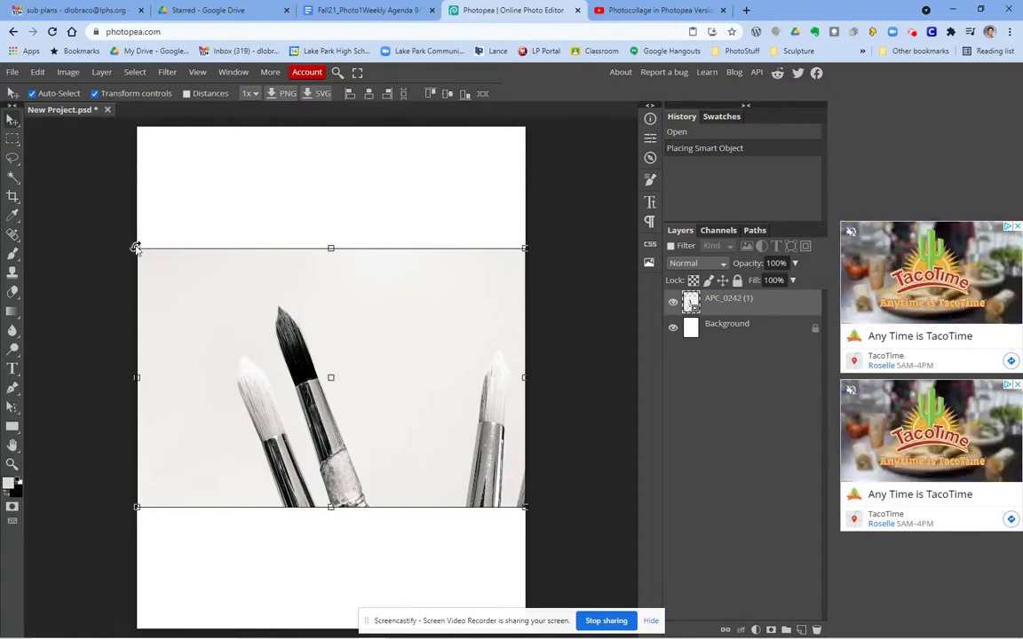
{"action": "left_click_drag", "start_coordinate": [136, 249], "coordinate": [240, 315]}
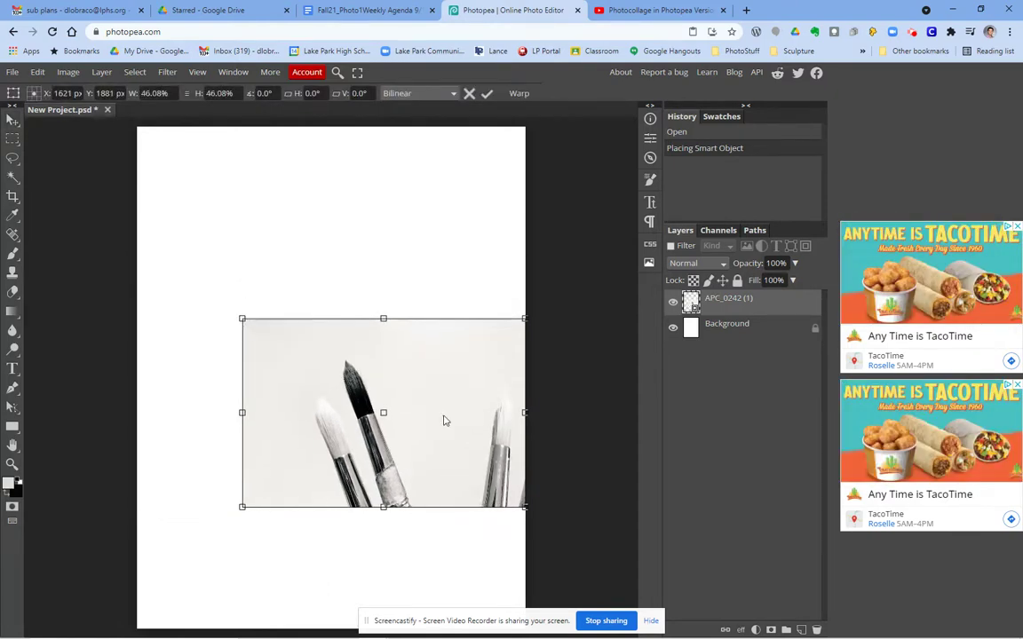
{"action": "mouse_move", "coordinate": [413, 400]}
{"action": "left_mouse_down"}
{"action": "mouse_move", "coordinate": [373, 326]}
{"action": "mouse_move", "coordinate": [376, 312]}
{"action": "mouse_move", "coordinate": [373, 344]}
{"action": "left_mouse_up"}
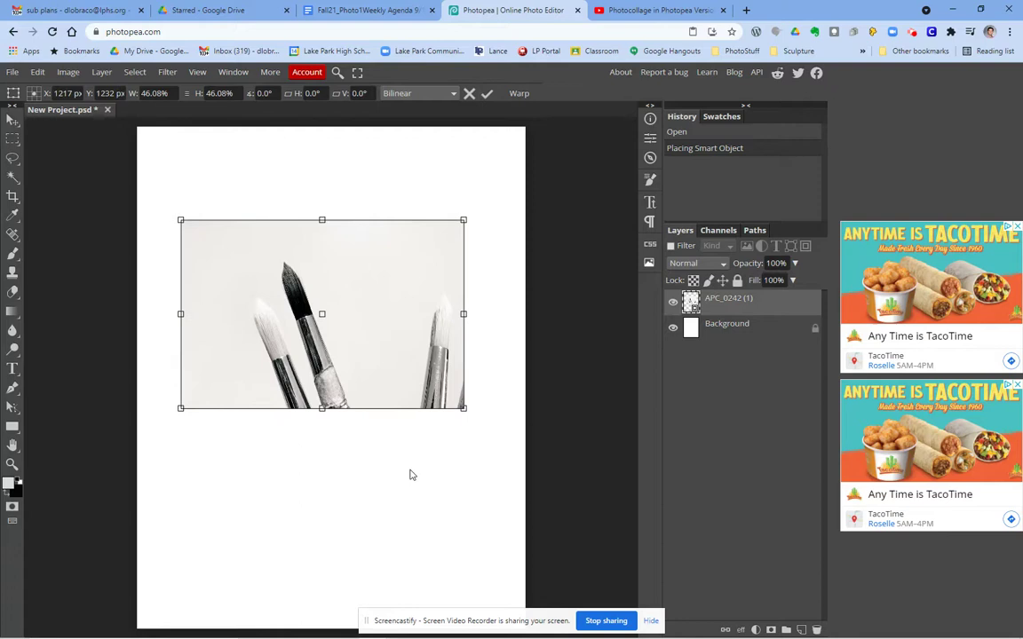
{"action": "left_click", "coordinate": [488, 95]}
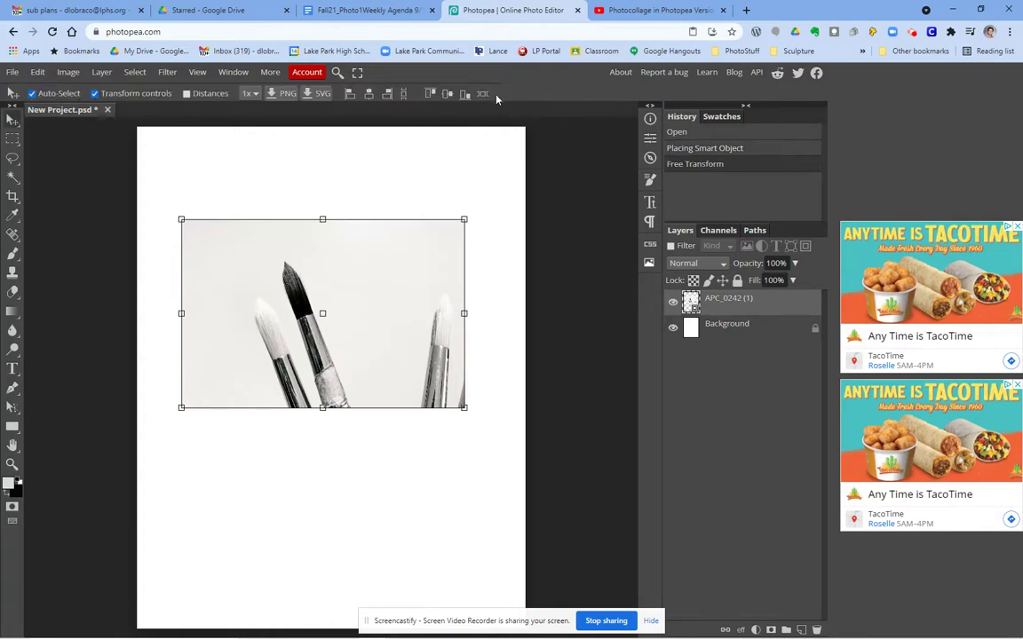
Place the brushes-in-glass photo APC_0232 from Downloads into the document
{"action": "left_click", "coordinate": [12, 72]}
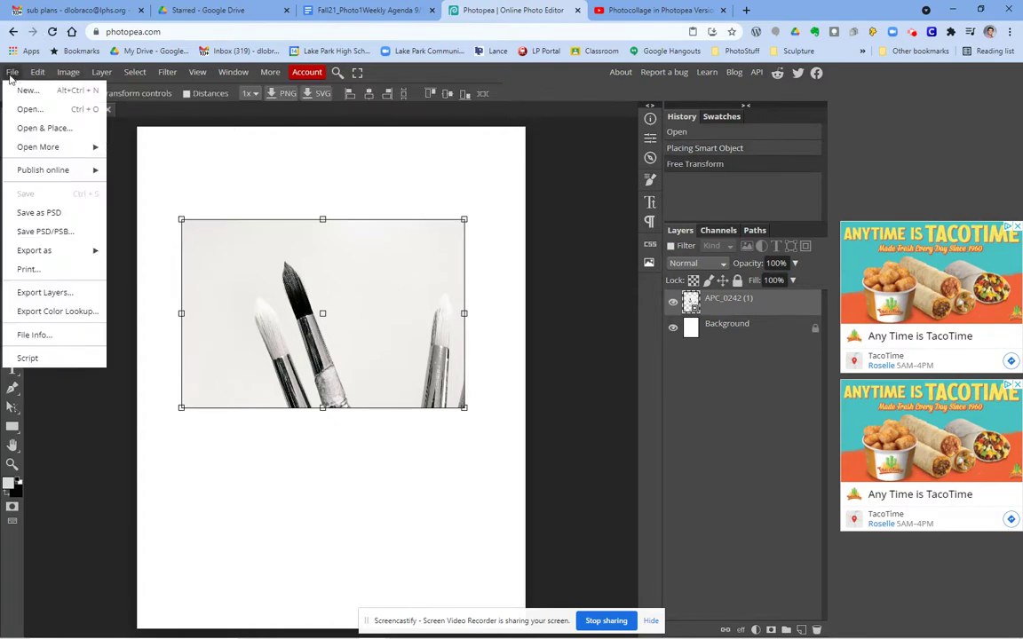
{"action": "left_click", "coordinate": [32, 128]}
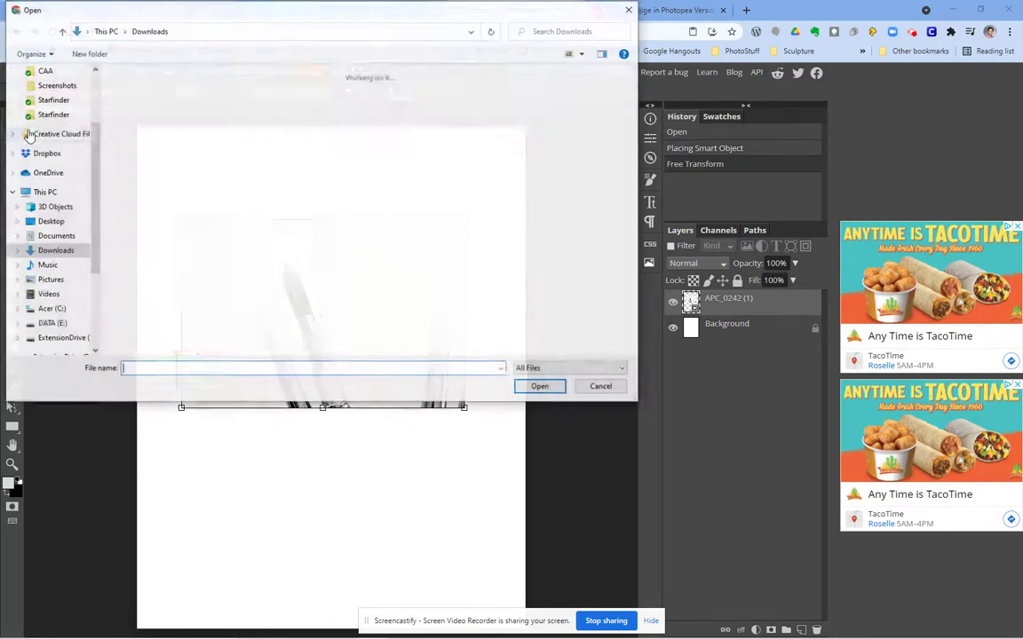
{"action": "scroll", "coordinate": [400, 210], "scroll_direction": "down", "scroll_amount": 3}
{"action": "scroll", "coordinate": [385, 217], "scroll_direction": "up", "scroll_amount": 1}
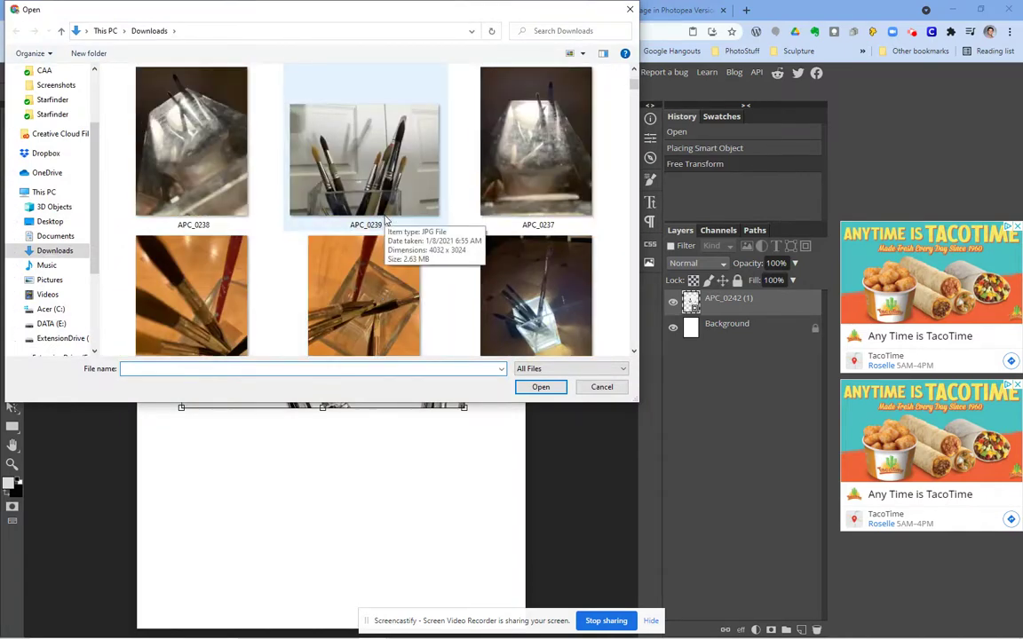
{"action": "scroll", "coordinate": [386, 218], "scroll_direction": "down", "scroll_amount": 5}
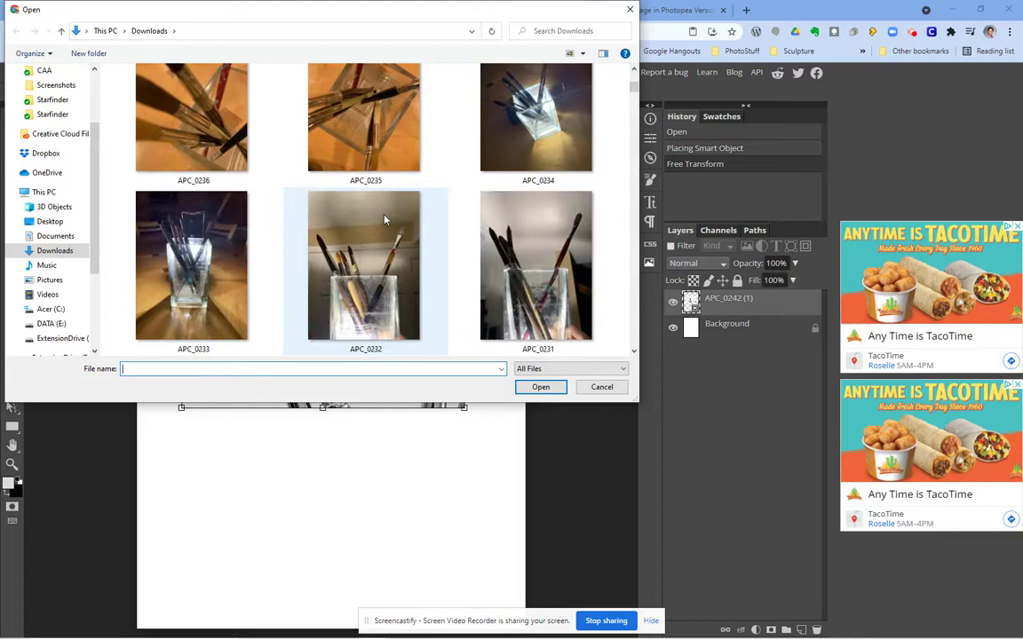
{"action": "scroll", "coordinate": [385, 218], "scroll_direction": "down", "scroll_amount": 2}
{"action": "left_click", "coordinate": [373, 160]}
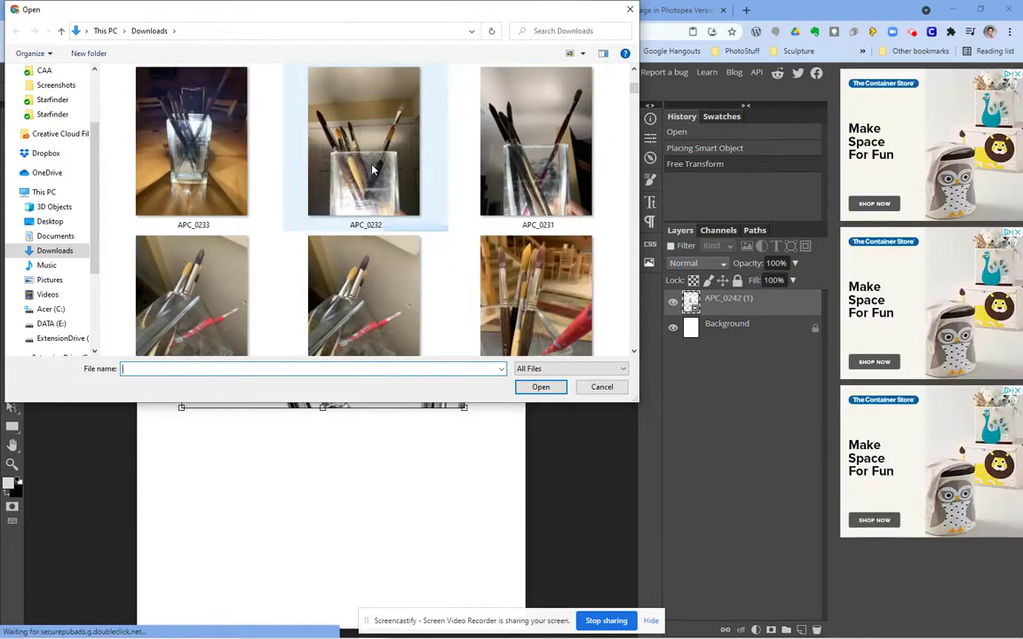
{"action": "left_click", "coordinate": [541, 388]}
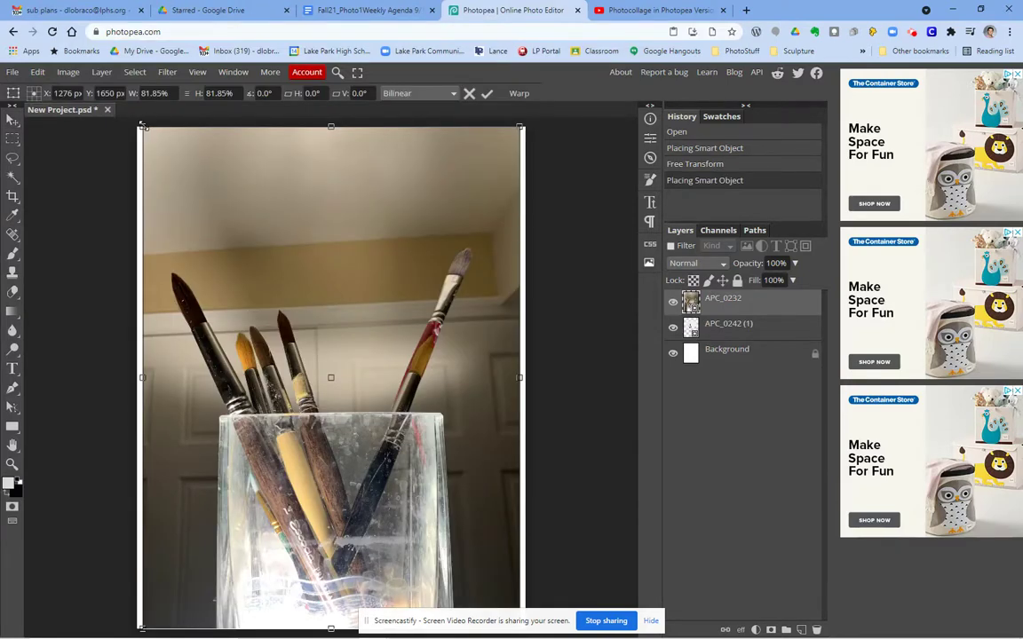
Scale APC_0232 to 51.88%, set it near the page centre, and commit
{"action": "left_click_drag", "start_coordinate": [142, 126], "coordinate": [280, 310]}
{"action": "left_click_drag", "start_coordinate": [390, 455], "coordinate": [324, 313]}
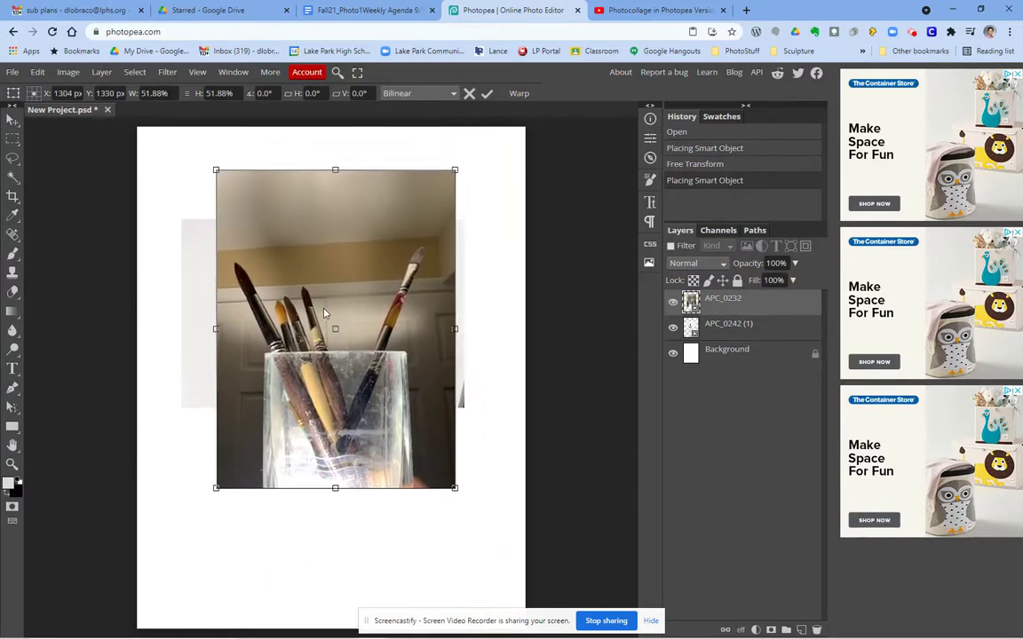
{"action": "left_click", "coordinate": [487, 95]}
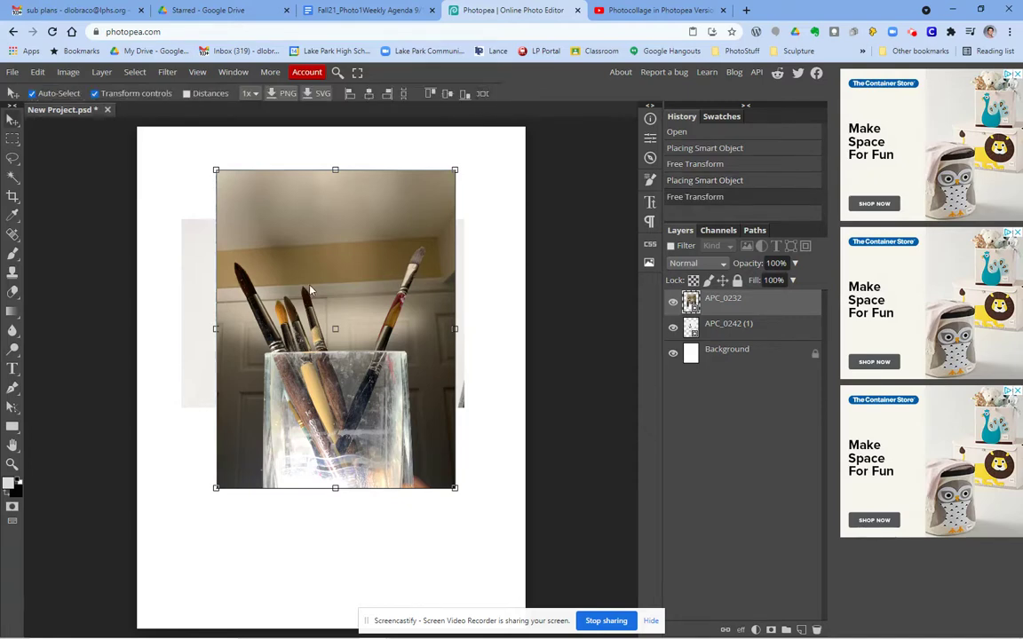
Reposition the black-and-white brush photo, then nudge APC_0232 slightly left and down
{"action": "left_click_drag", "start_coordinate": [310, 290], "coordinate": [346, 287]}
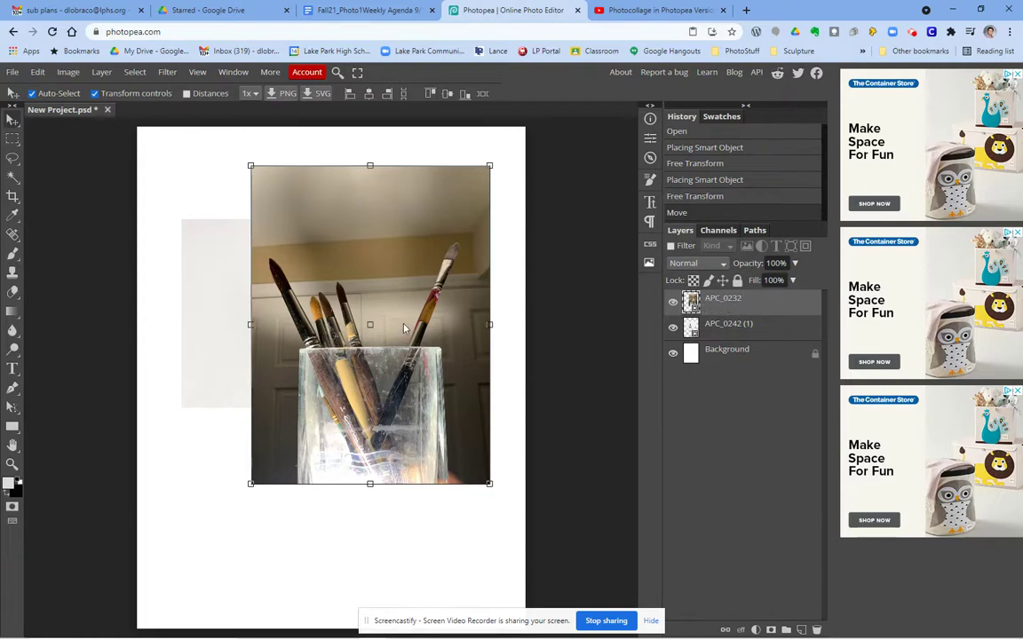
{"action": "mouse_move", "coordinate": [405, 329]}
{"action": "left_mouse_down"}
{"action": "mouse_move", "coordinate": [400, 339]}
{"action": "mouse_move", "coordinate": [428, 366]}
{"action": "mouse_move", "coordinate": [405, 339]}
{"action": "mouse_move", "coordinate": [391, 340]}
{"action": "left_mouse_up"}
{"action": "left_click", "coordinate": [789, 330]}
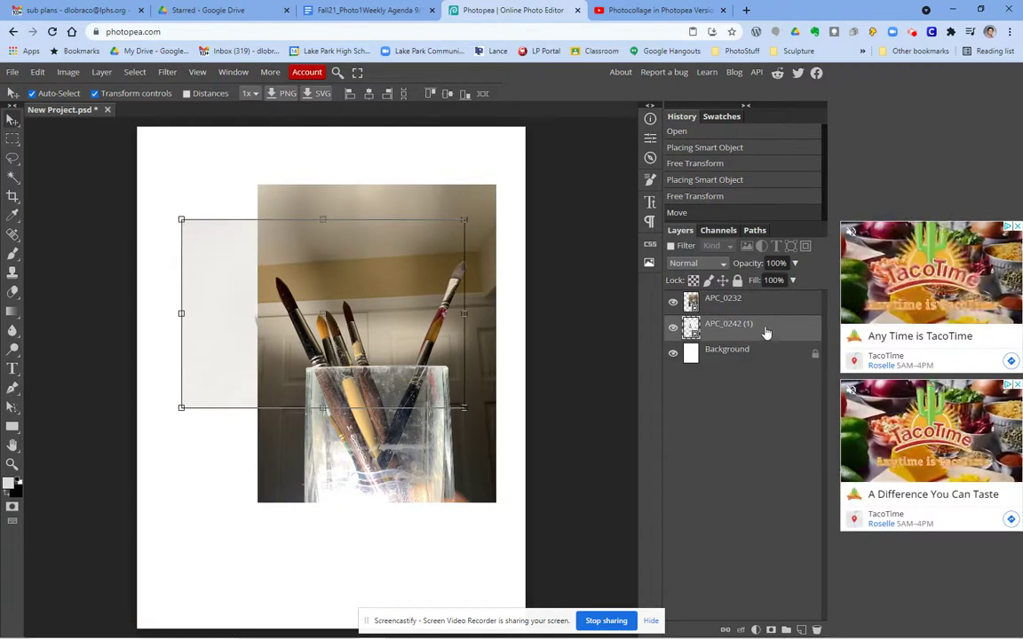
{"action": "mouse_move", "coordinate": [235, 302]}
{"action": "left_mouse_down"}
{"action": "mouse_move", "coordinate": [227, 413]}
{"action": "mouse_move", "coordinate": [165, 411]}
{"action": "mouse_move", "coordinate": [278, 371]}
{"action": "mouse_move", "coordinate": [238, 277]}
{"action": "mouse_move", "coordinate": [196, 236]}
{"action": "mouse_move", "coordinate": [228, 243]}
{"action": "mouse_move", "coordinate": [201, 248]}
{"action": "left_mouse_up"}
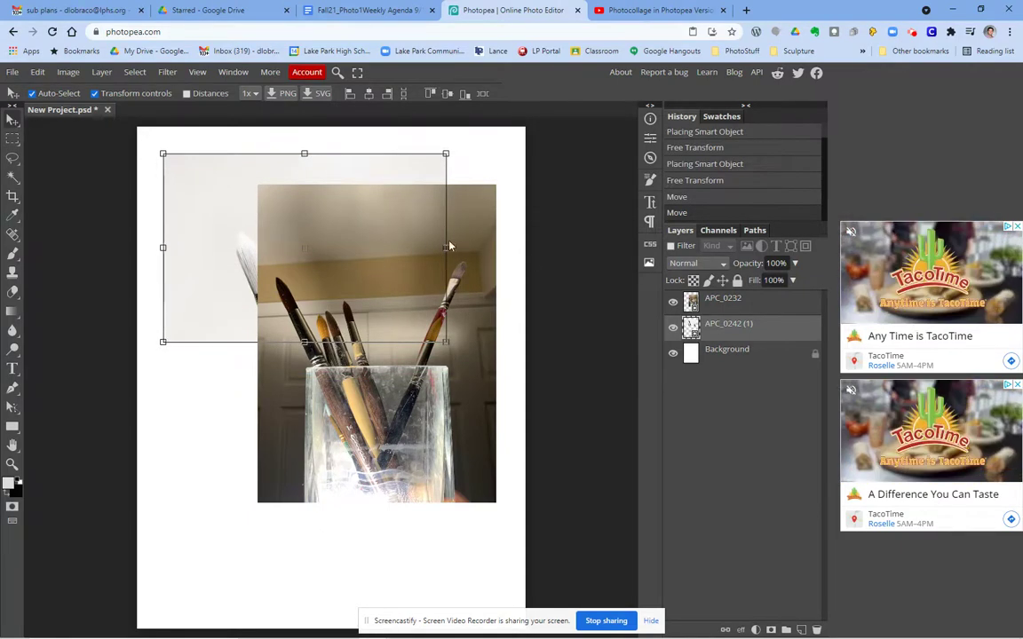
{"action": "left_click", "coordinate": [482, 303]}
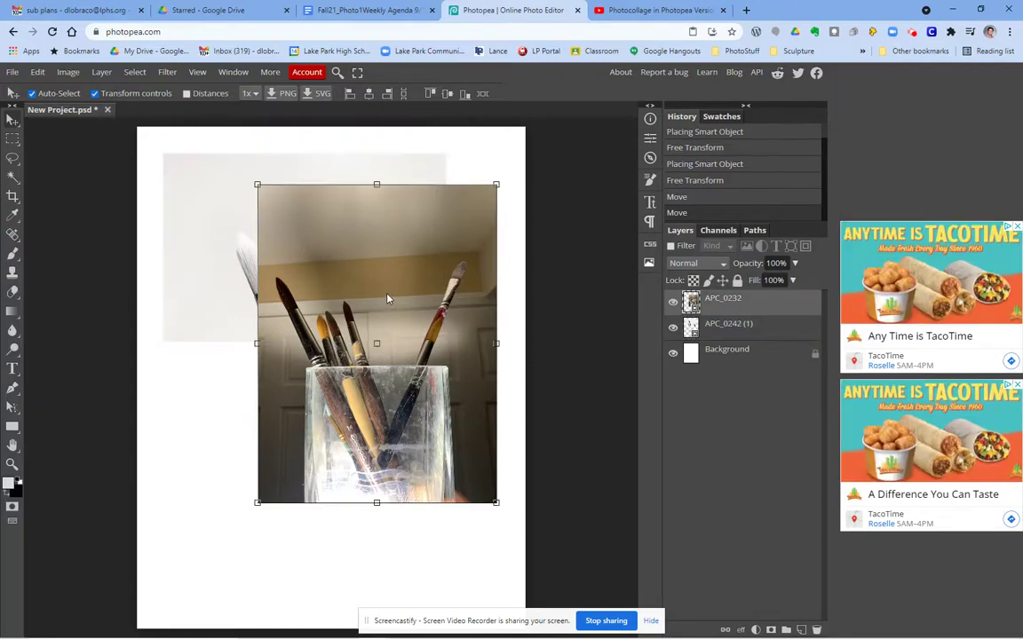
{"action": "left_click_drag", "start_coordinate": [402, 283], "coordinate": [377, 299]}
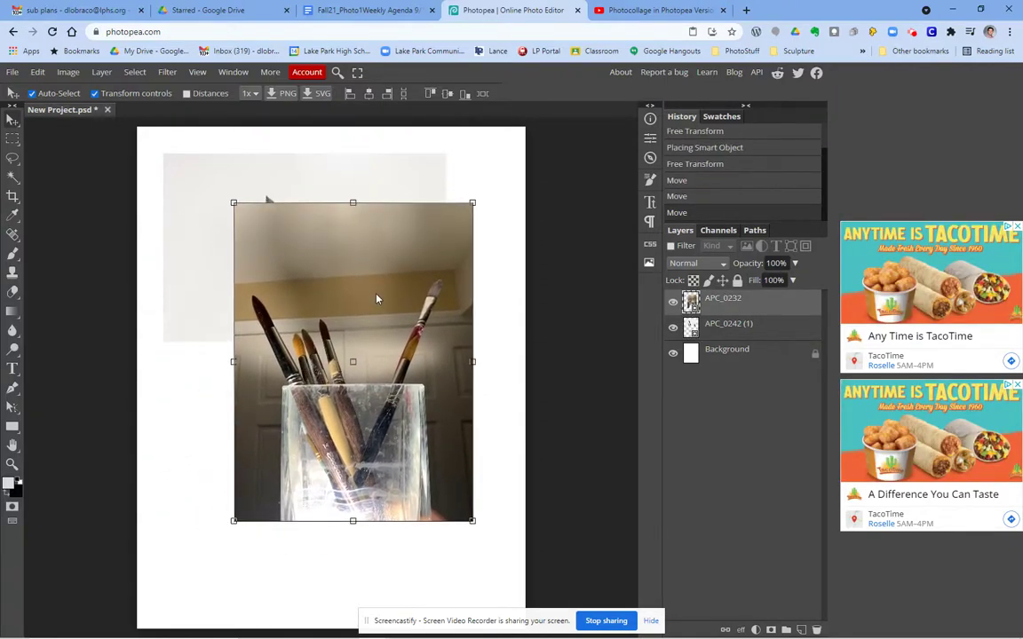
{"action": "right_click", "coordinate": [12, 158]}
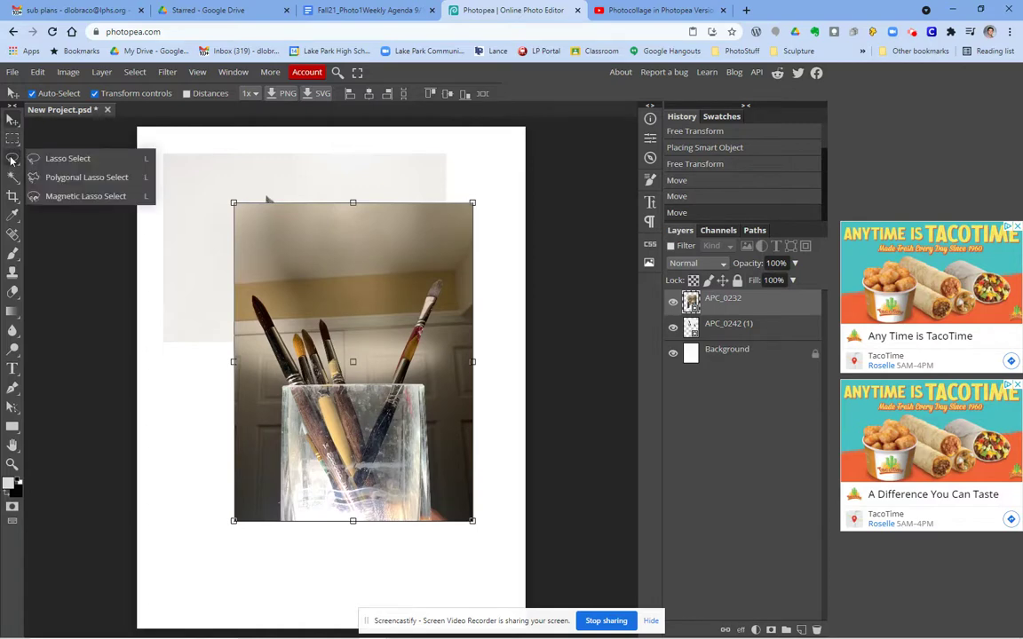
{"action": "left_click", "coordinate": [84, 179]}
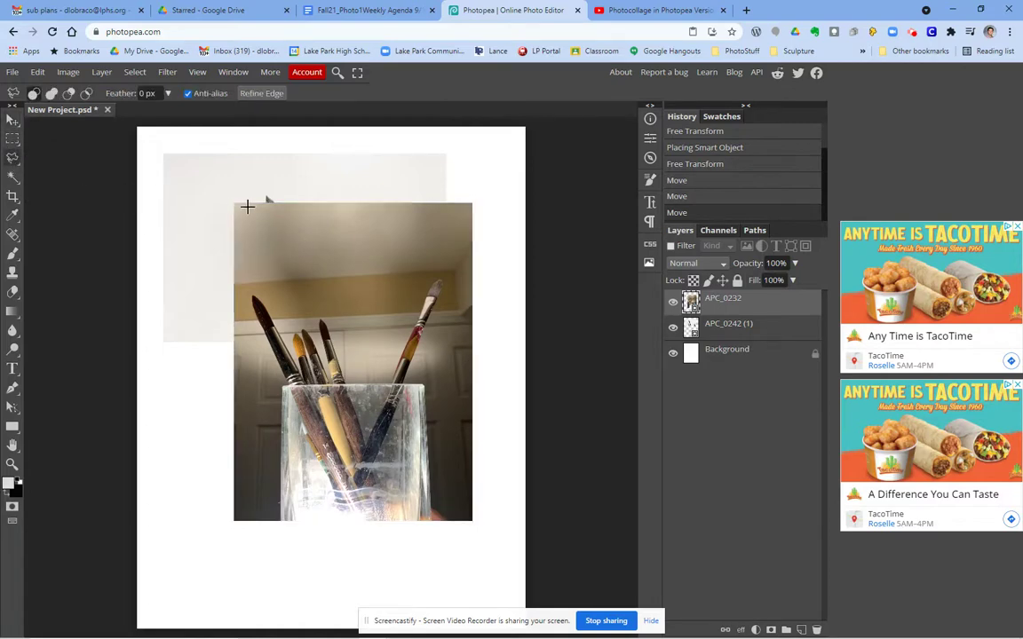
{"action": "left_click", "coordinate": [232, 203]}
{"action": "left_click", "coordinate": [285, 203]}
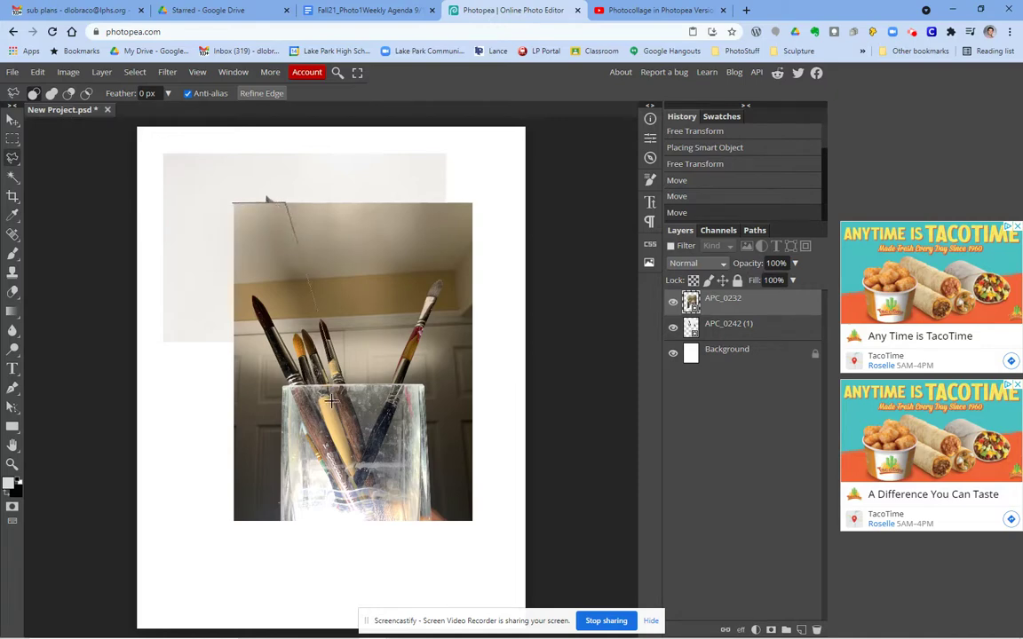
{"action": "left_click", "coordinate": [323, 529]}
{"action": "left_click", "coordinate": [229, 526]}
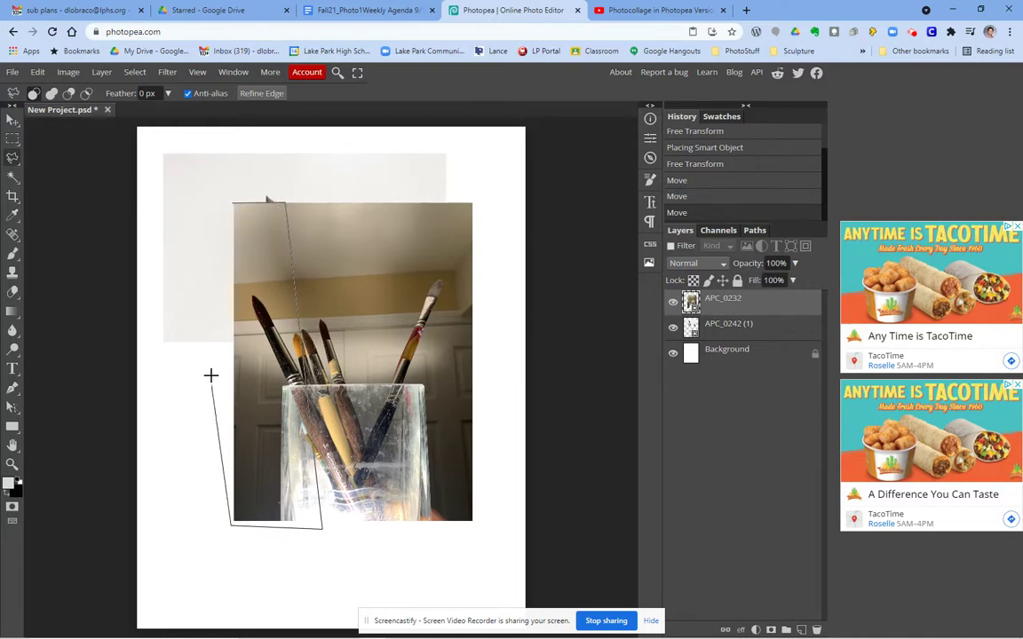
{"action": "left_click", "coordinate": [231, 202]}
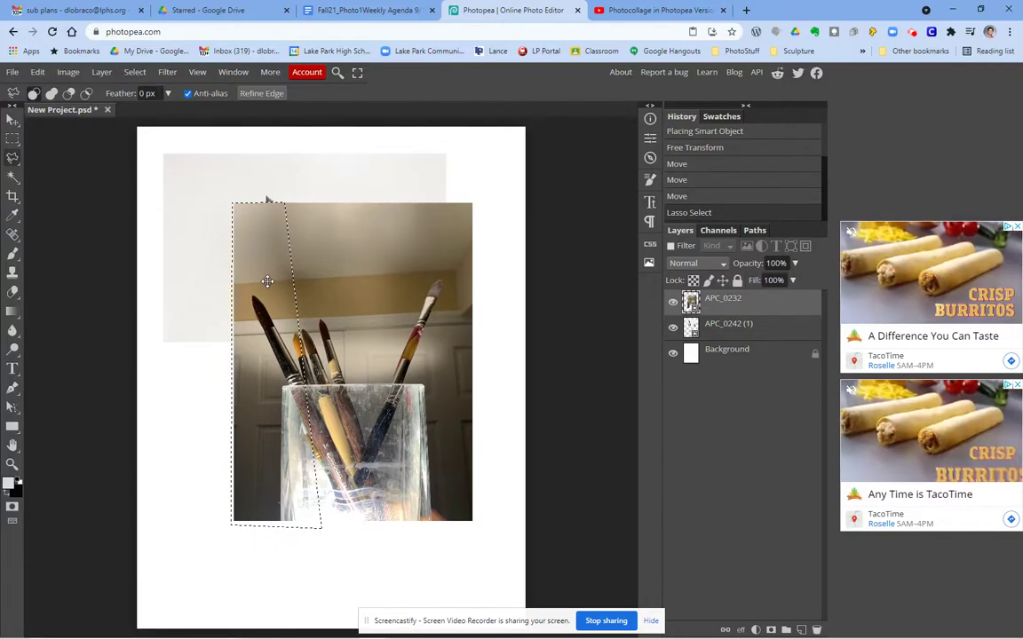
{"action": "key", "text": "Delete"}
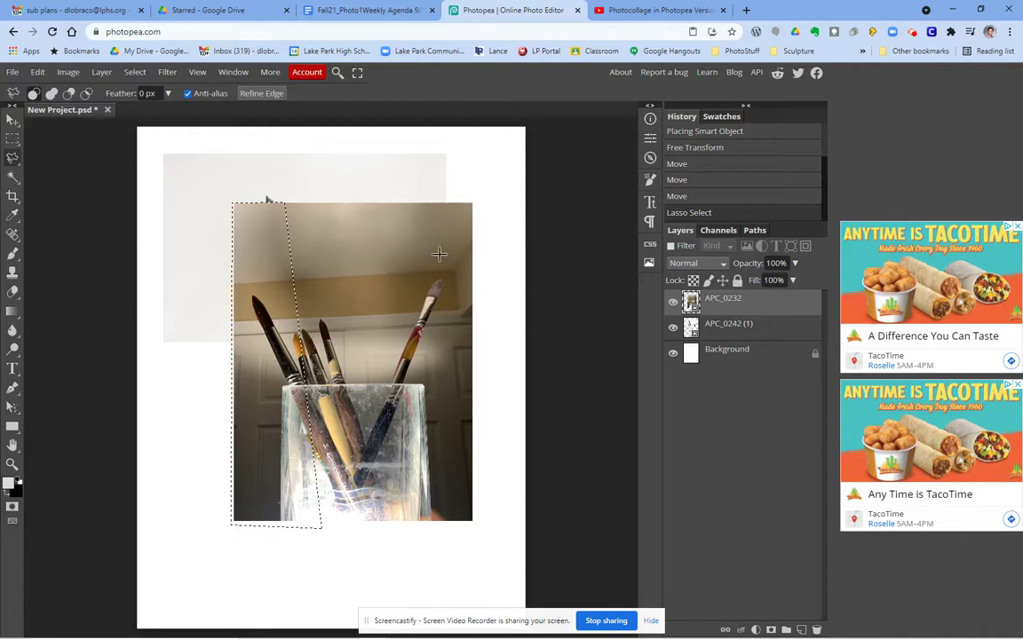
{"action": "left_click", "coordinate": [12, 121]}
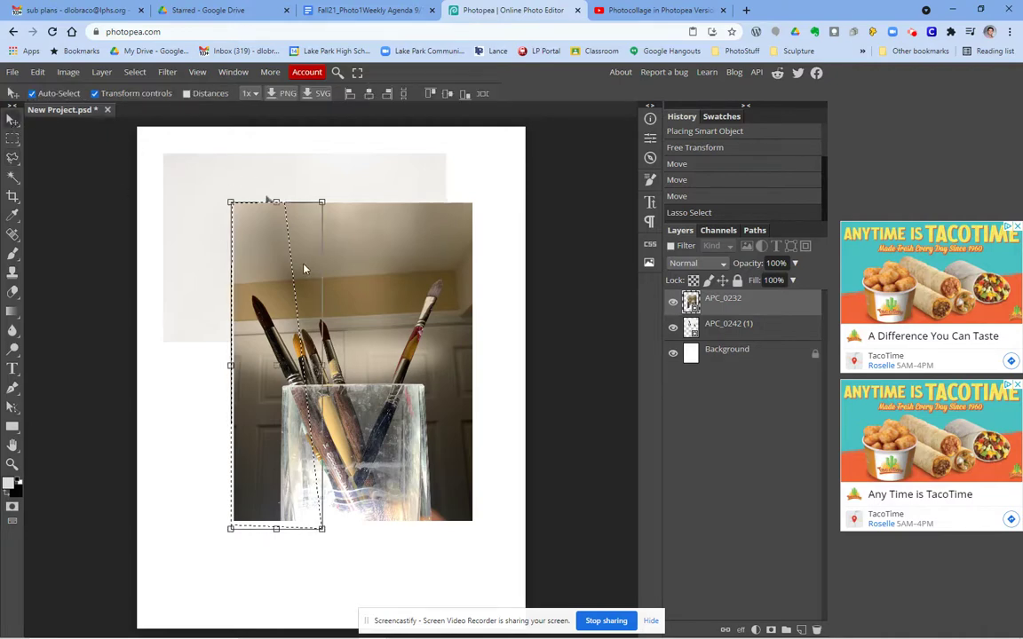
{"action": "left_click", "coordinate": [37, 73]}
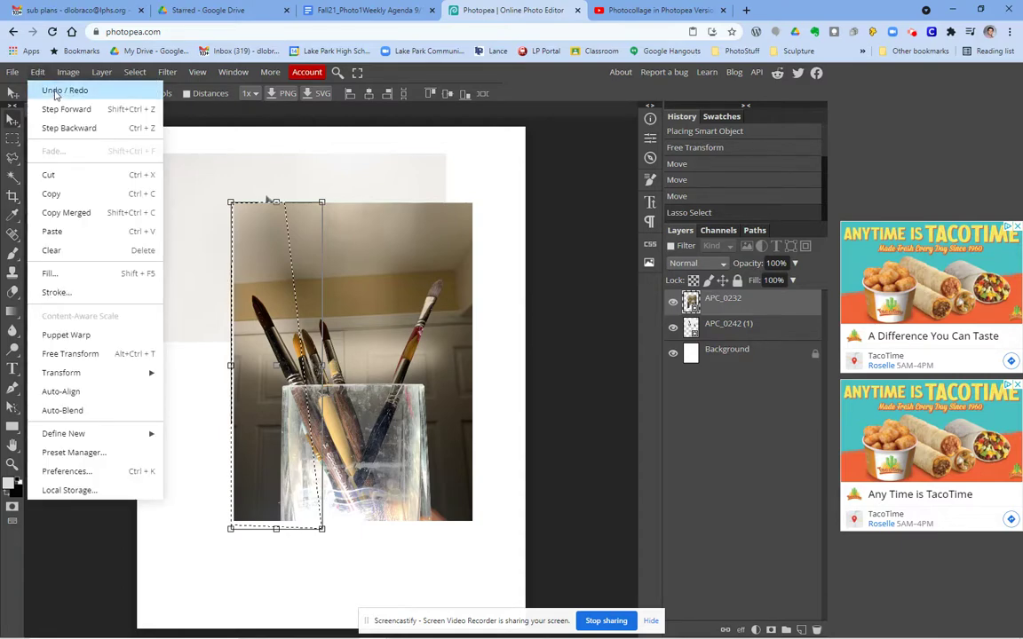
{"action": "left_click", "coordinate": [64, 91]}
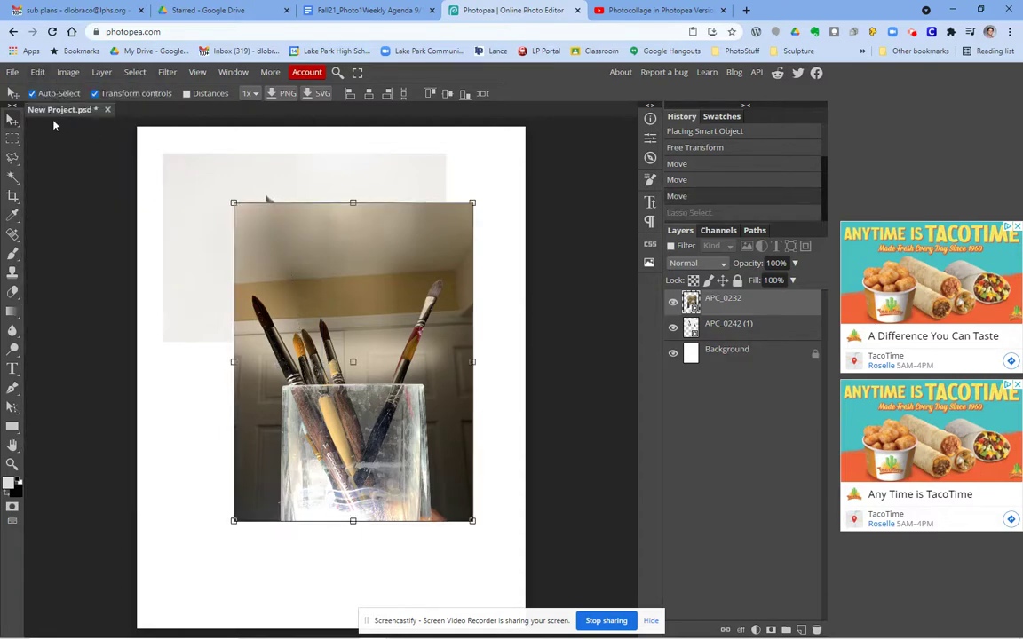
Lasso a slanted left-side strip of APC_0232, paste it as Layer 1, and move it left
{"action": "left_click", "coordinate": [13, 157]}
{"action": "mouse_move", "coordinate": [228, 200]}
{"action": "left_mouse_down"}
{"action": "mouse_move", "coordinate": [274, 202]}
{"action": "mouse_move", "coordinate": [386, 503]}
{"action": "mouse_move", "coordinate": [371, 561]}
{"action": "mouse_move", "coordinate": [209, 534]}
{"action": "mouse_move", "coordinate": [229, 199]}
{"action": "left_mouse_up"}
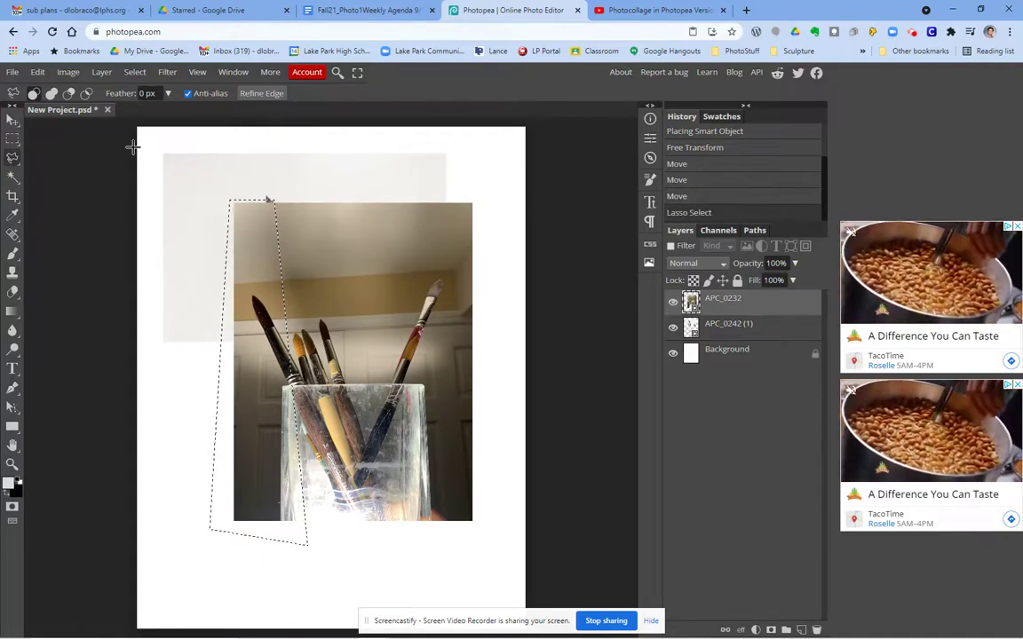
{"action": "left_click", "coordinate": [37, 72]}
{"action": "left_click", "coordinate": [55, 193]}
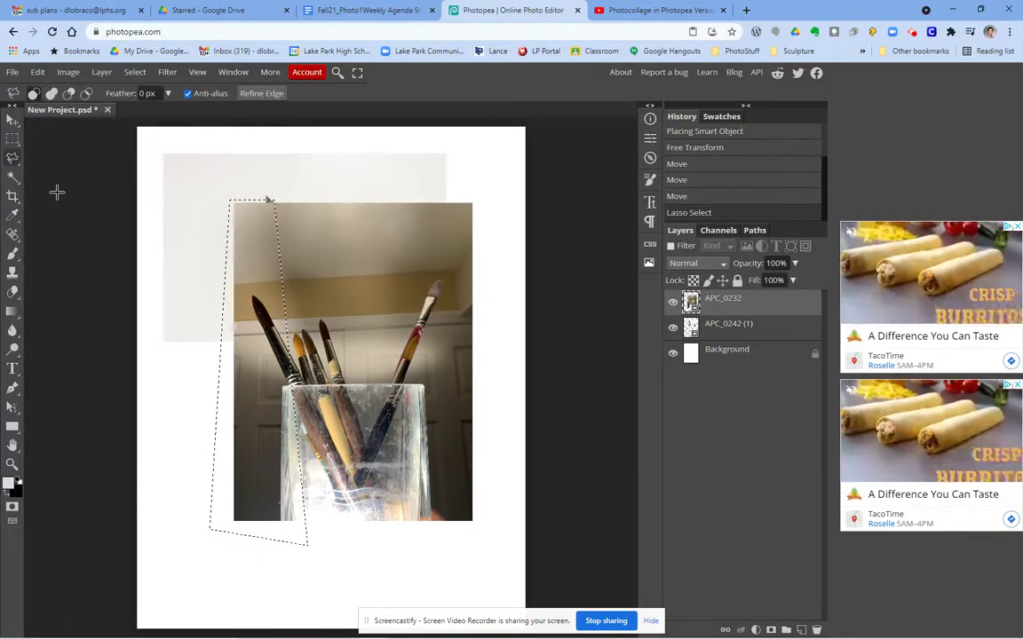
{"action": "left_click", "coordinate": [38, 73]}
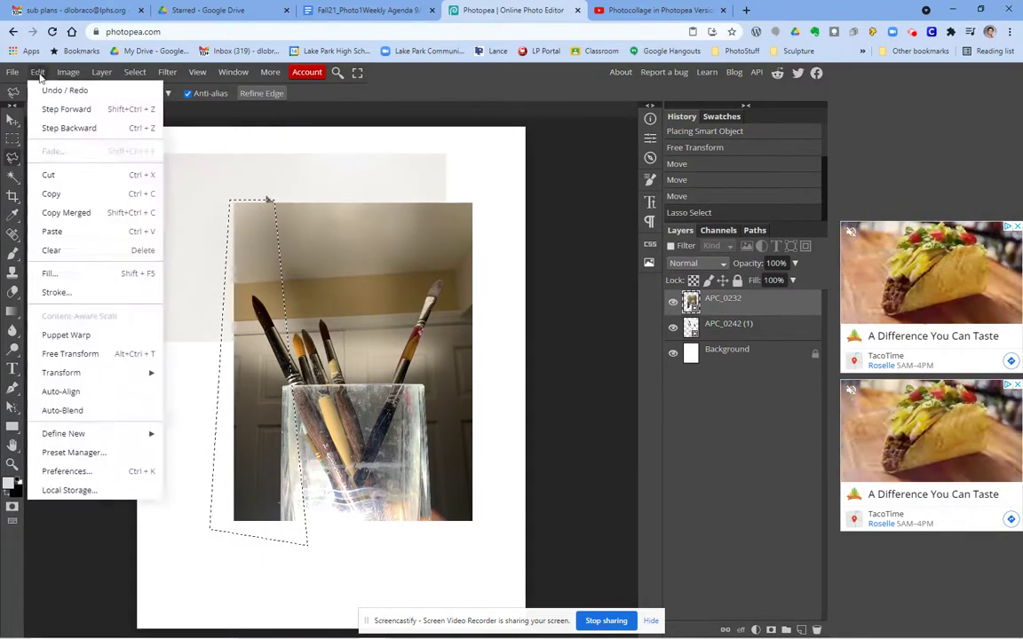
{"action": "left_click", "coordinate": [72, 231]}
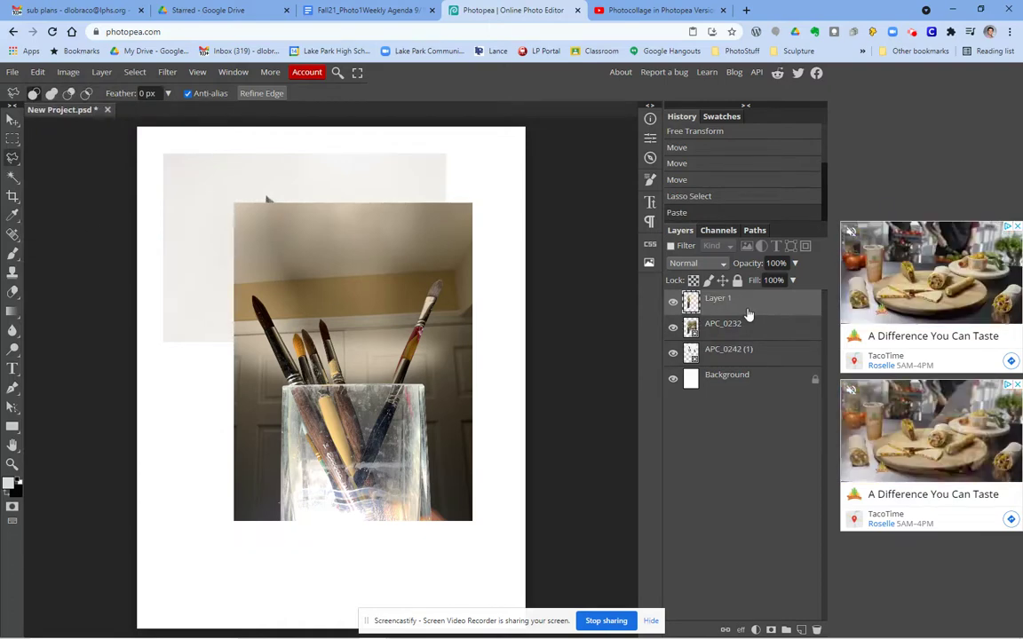
{"action": "key", "text": "v"}
{"action": "left_click_drag", "start_coordinate": [272, 296], "coordinate": [190, 301]}
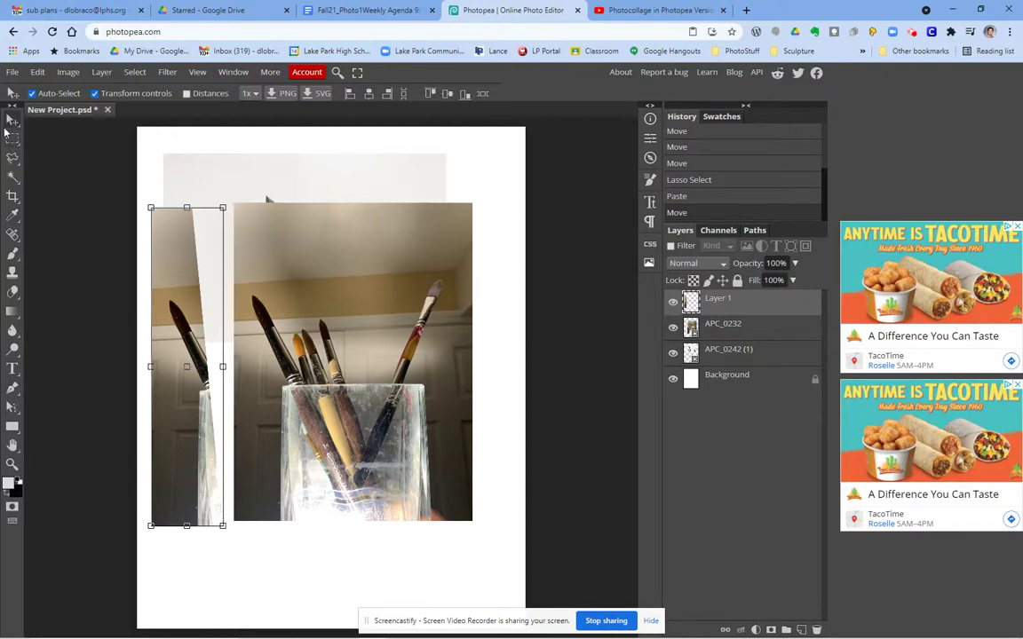
Lasso a slanted middle strip of APC_0232 and copy it from the photo layer
{"action": "left_click", "coordinate": [13, 159]}
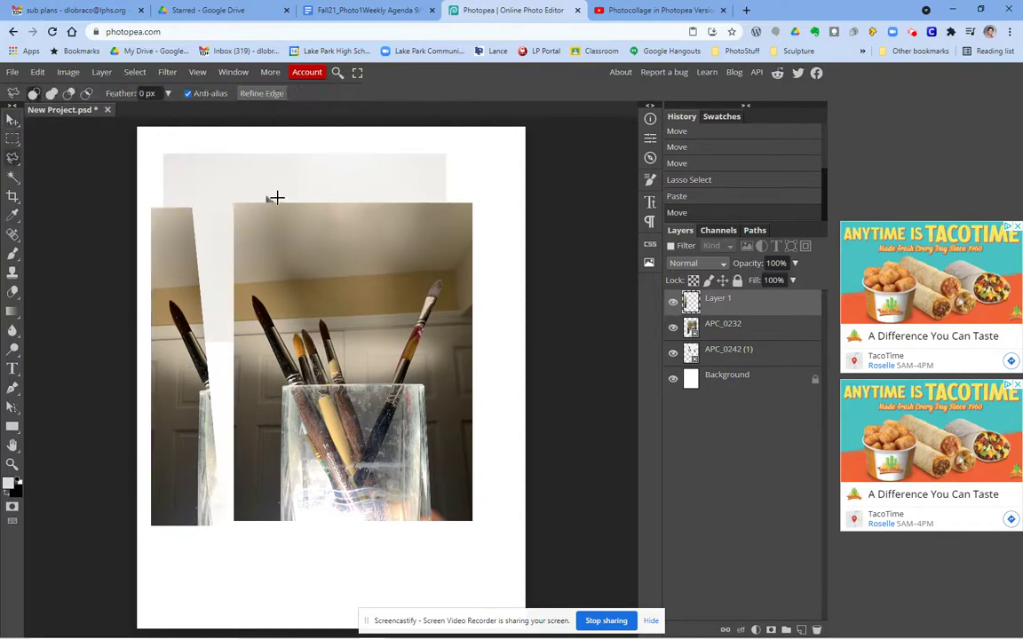
{"action": "mouse_move", "coordinate": [276, 197]}
{"action": "left_mouse_down"}
{"action": "mouse_move", "coordinate": [335, 397]}
{"action": "mouse_move", "coordinate": [341, 487]}
{"action": "mouse_move", "coordinate": [309, 516]}
{"action": "mouse_move", "coordinate": [312, 542]}
{"action": "mouse_move", "coordinate": [401, 544]}
{"action": "mouse_move", "coordinate": [377, 537]}
{"action": "mouse_move", "coordinate": [342, 185]}
{"action": "mouse_move", "coordinate": [268, 197]}
{"action": "left_mouse_up"}
{"action": "left_click", "coordinate": [37, 72]}
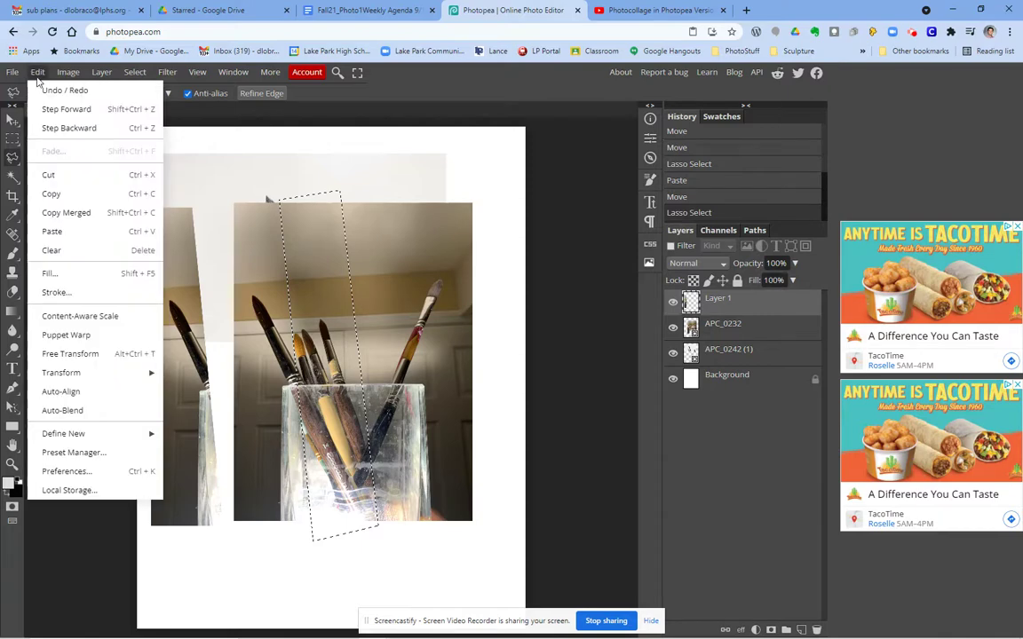
{"action": "left_click", "coordinate": [76, 194]}
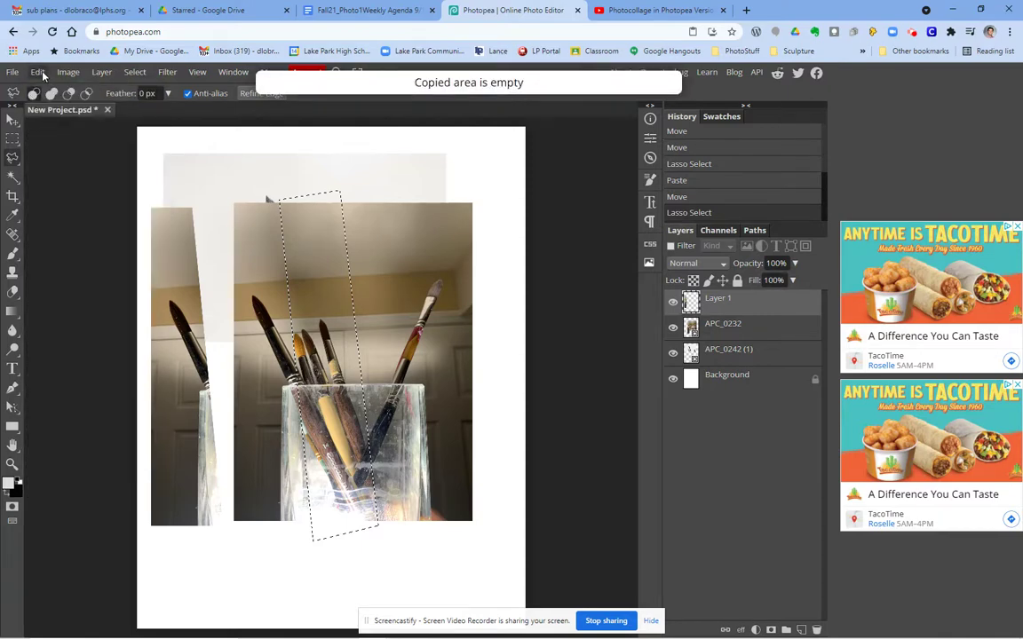
{"action": "left_click", "coordinate": [746, 326]}
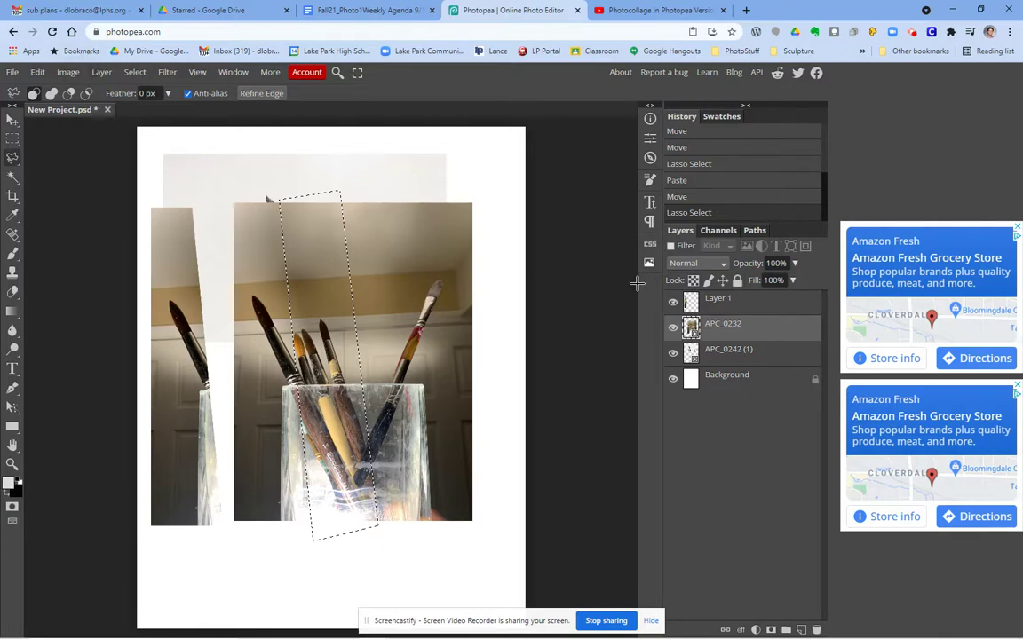
{"action": "left_click", "coordinate": [736, 306]}
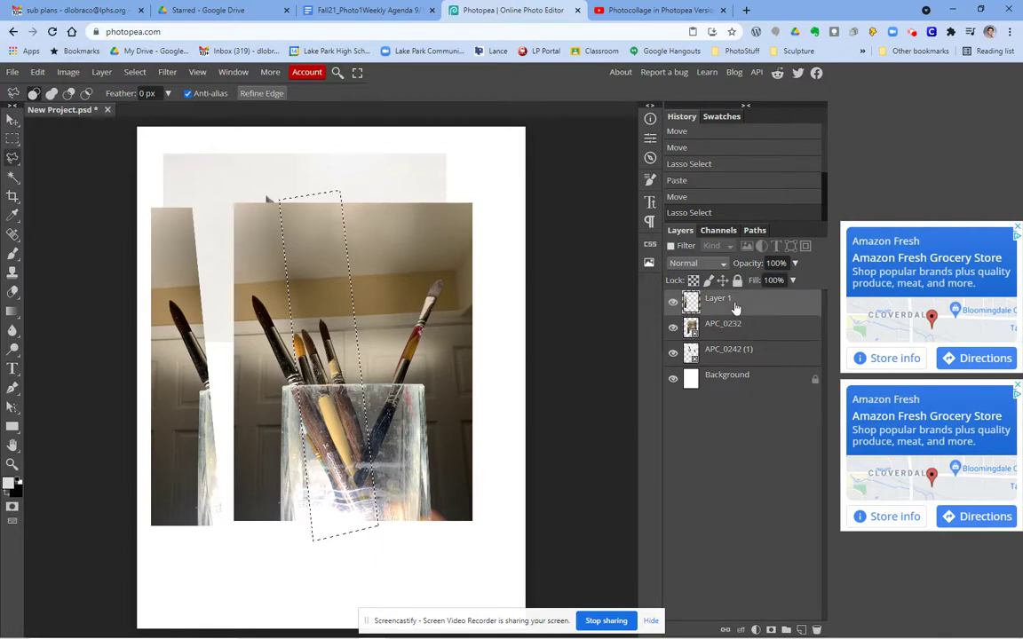
{"action": "left_click", "coordinate": [39, 73]}
{"action": "left_click", "coordinate": [73, 173]}
{"action": "left_click", "coordinate": [746, 329]}
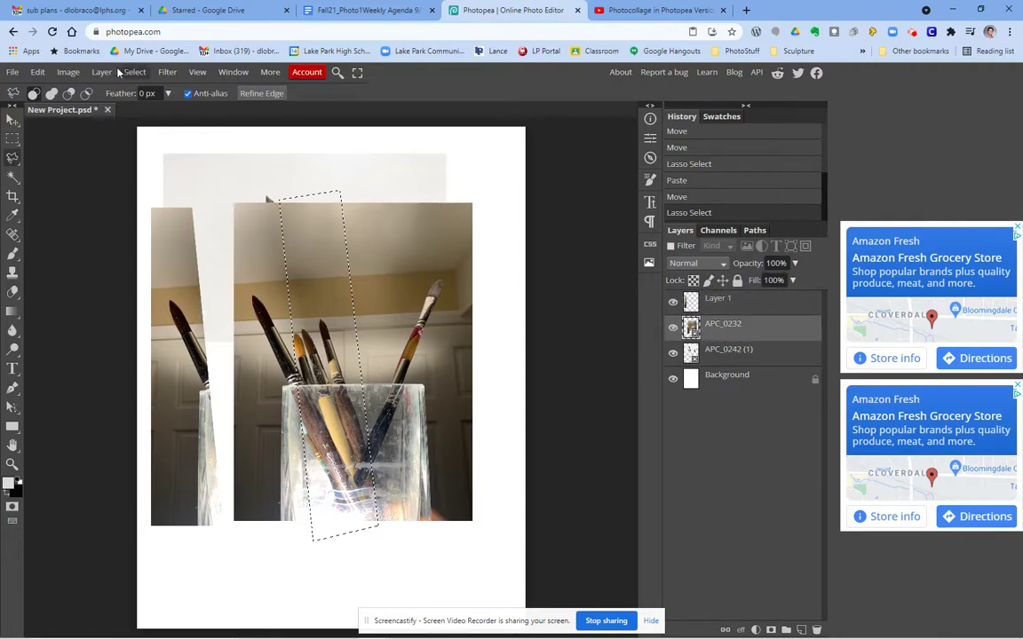
{"action": "left_click", "coordinate": [38, 72]}
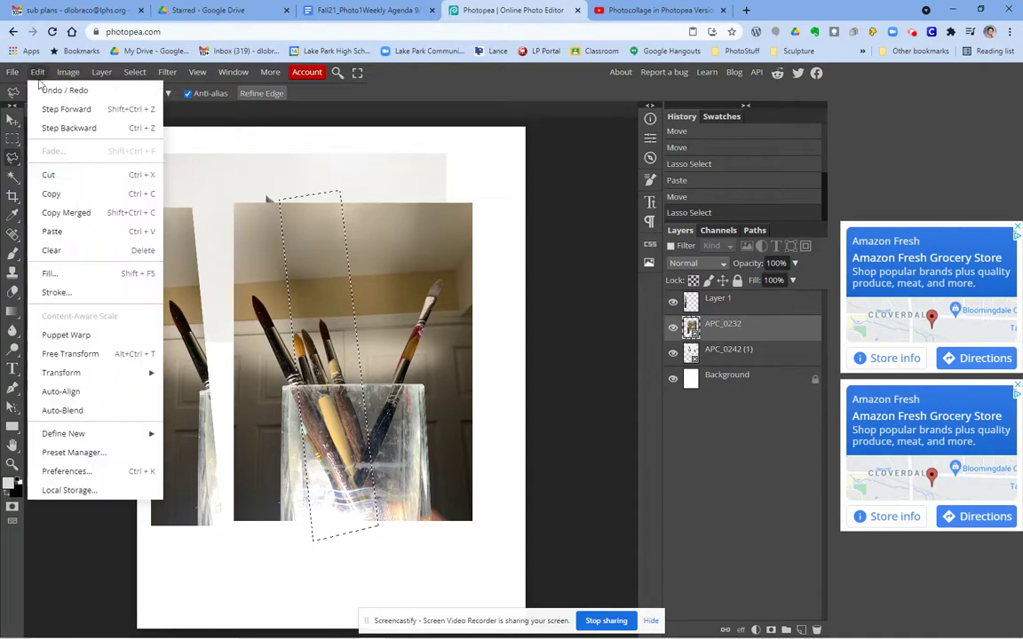
{"action": "left_click", "coordinate": [71, 193]}
Paste the middle strip as Layer 2 and move it down and left
{"action": "left_click", "coordinate": [37, 72]}
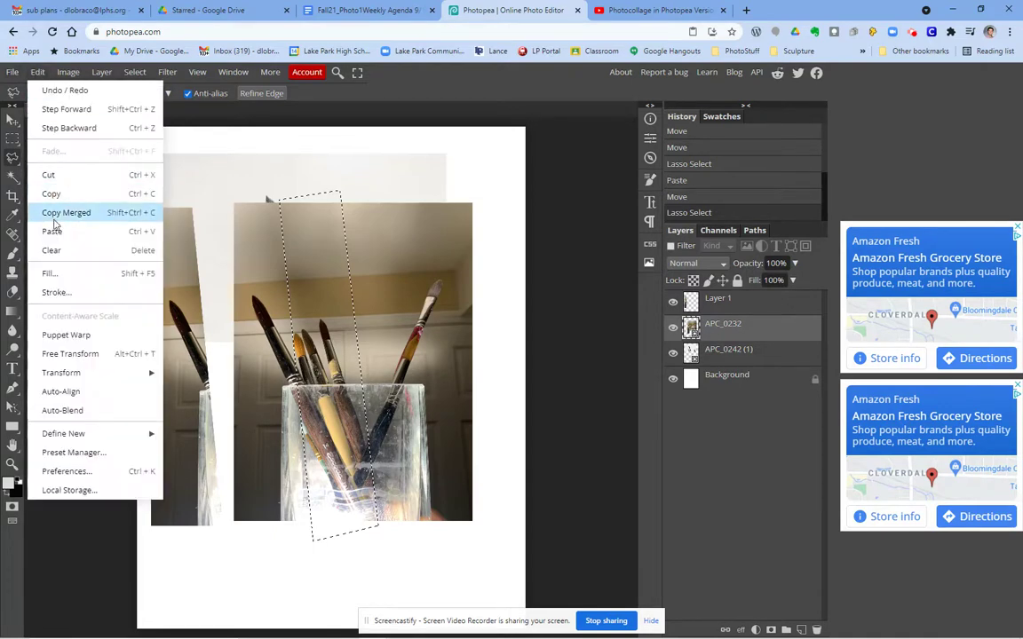
{"action": "left_click", "coordinate": [51, 228]}
{"action": "left_click", "coordinate": [12, 119]}
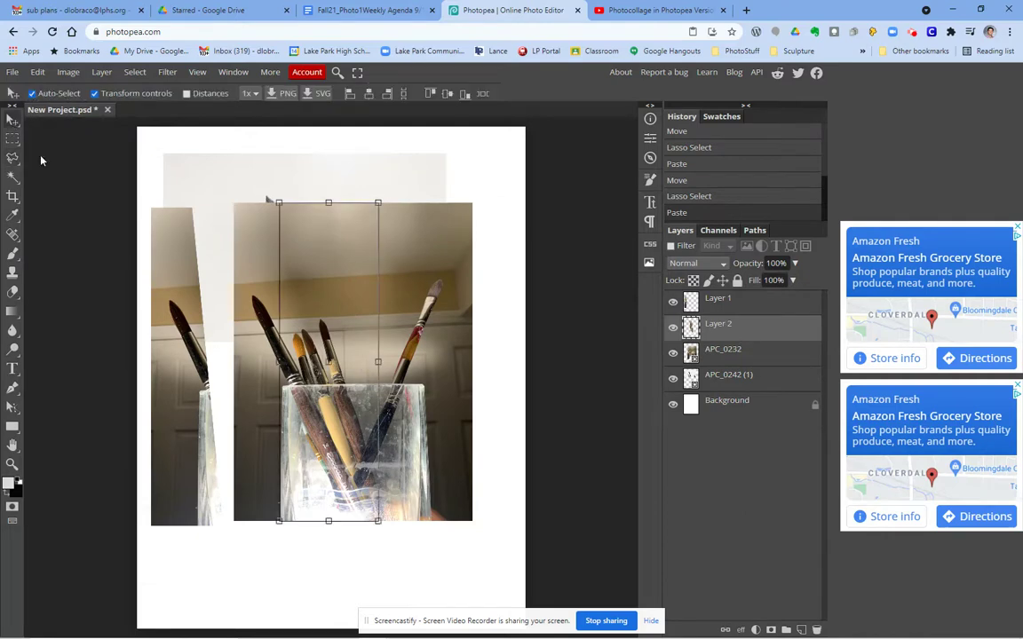
{"action": "left_click_drag", "start_coordinate": [324, 345], "coordinate": [257, 402]}
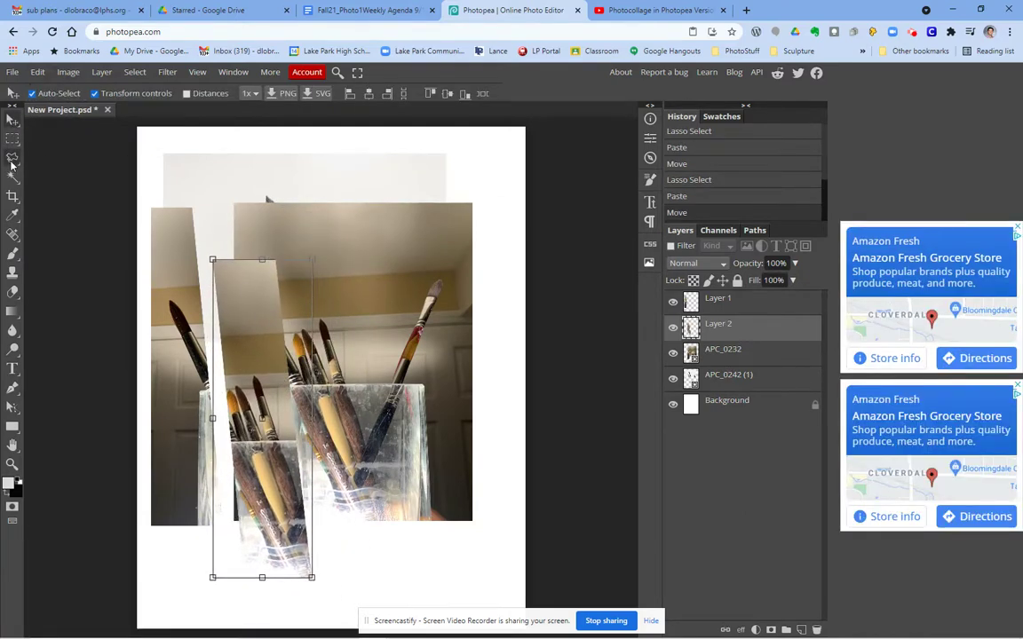
Lasso a slanted strip along APC_0232's right edge
{"action": "left_click", "coordinate": [770, 349]}
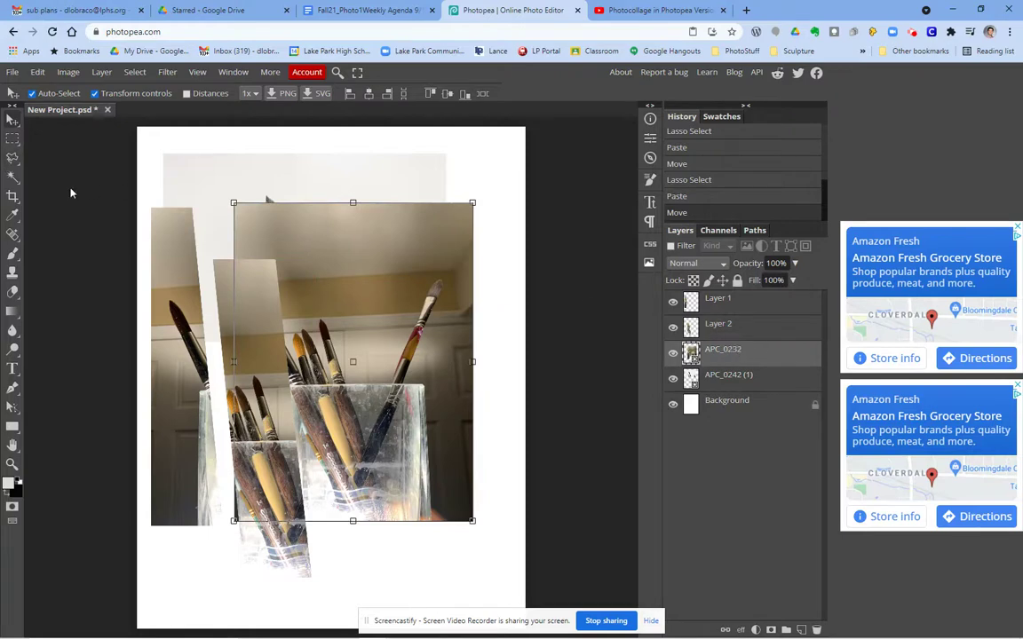
{"action": "left_click", "coordinate": [12, 157]}
{"action": "mouse_move", "coordinate": [379, 197]}
{"action": "left_mouse_down"}
{"action": "mouse_move", "coordinate": [406, 555]}
{"action": "mouse_move", "coordinate": [480, 540]}
{"action": "mouse_move", "coordinate": [497, 460]}
{"action": "mouse_move", "coordinate": [500, 256]}
{"action": "mouse_move", "coordinate": [484, 190]}
{"action": "mouse_move", "coordinate": [381, 197]}
{"action": "left_mouse_up"}
Copy the right-edge strip and paste it as Layer 3
{"action": "left_click", "coordinate": [37, 71]}
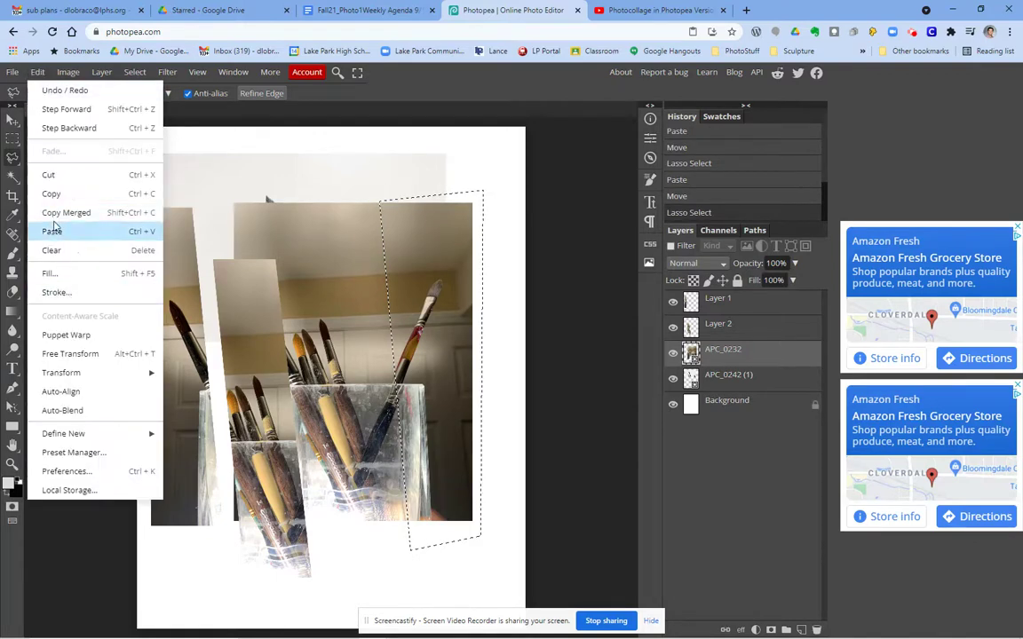
{"action": "left_click", "coordinate": [49, 193]}
{"action": "left_click", "coordinate": [34, 72]}
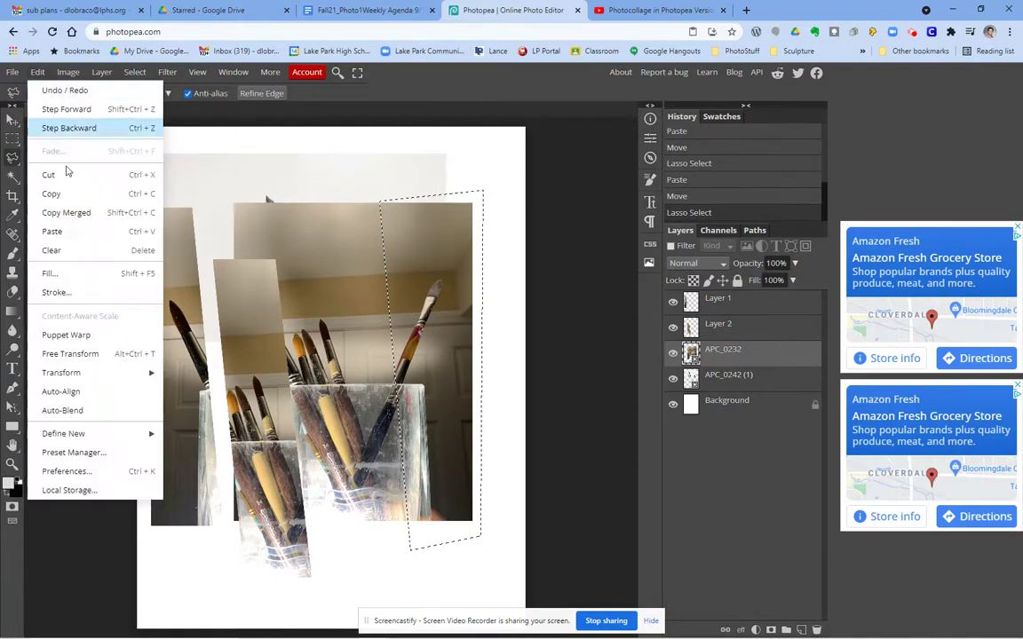
{"action": "left_click", "coordinate": [64, 228]}
Toggle the original APC_0232 layer's visibility to compare, then delete that layer
{"action": "left_click", "coordinate": [739, 378]}
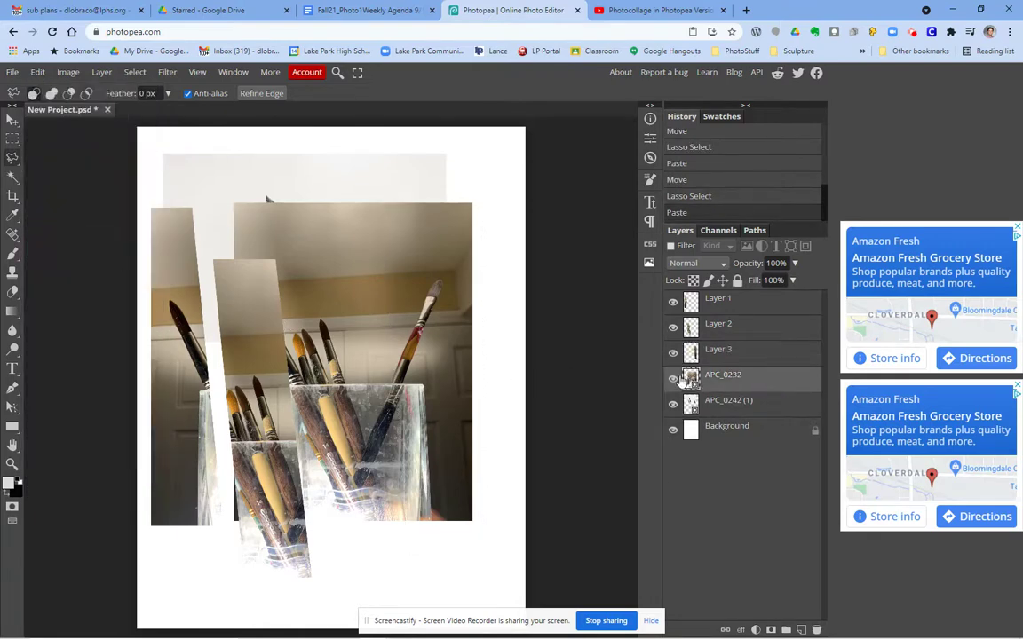
{"action": "left_click", "coordinate": [673, 378]}
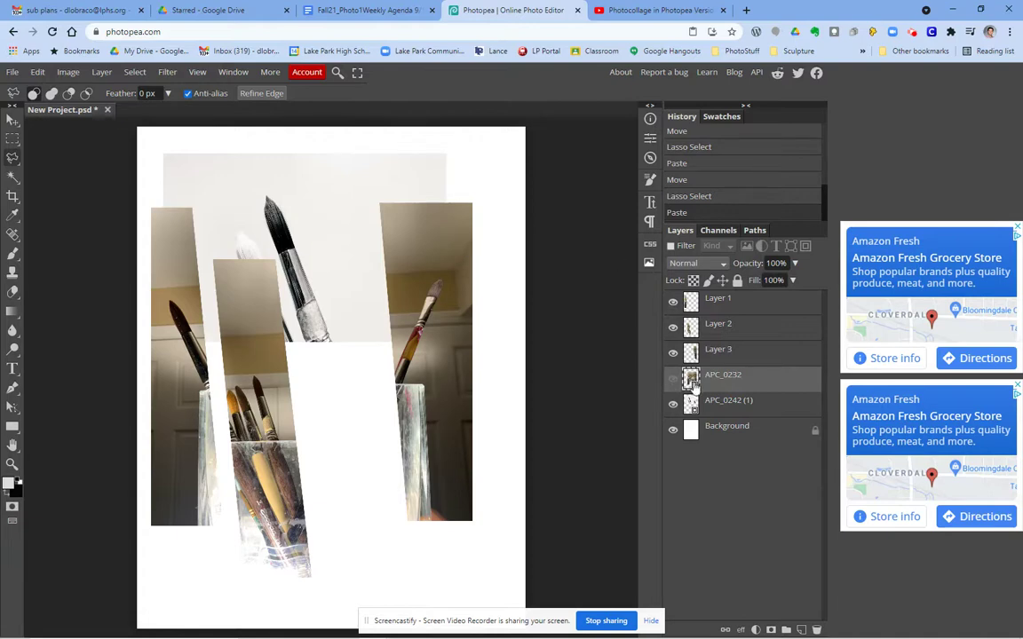
{"action": "left_click", "coordinate": [673, 380]}
{"action": "left_click", "coordinate": [673, 380]}
{"action": "left_click", "coordinate": [674, 381]}
{"action": "left_click", "coordinate": [673, 380]}
{"action": "left_click_drag", "start_coordinate": [749, 382], "coordinate": [818, 630]}
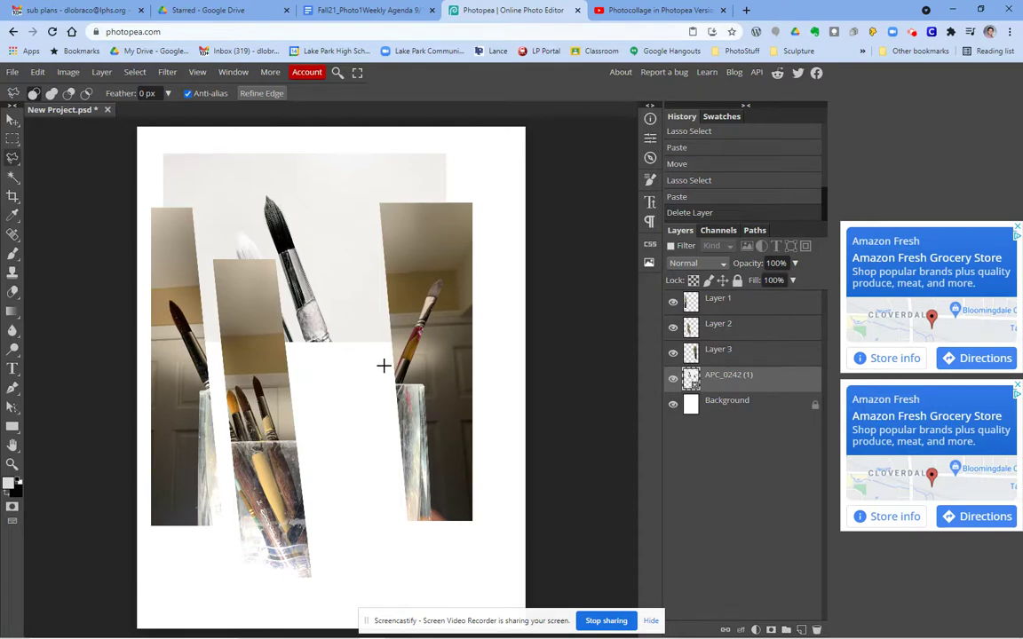
Arrange strips Layer 1, Layer 2 and Layer 3 left, centre and right along the page top
{"action": "left_click", "coordinate": [12, 117]}
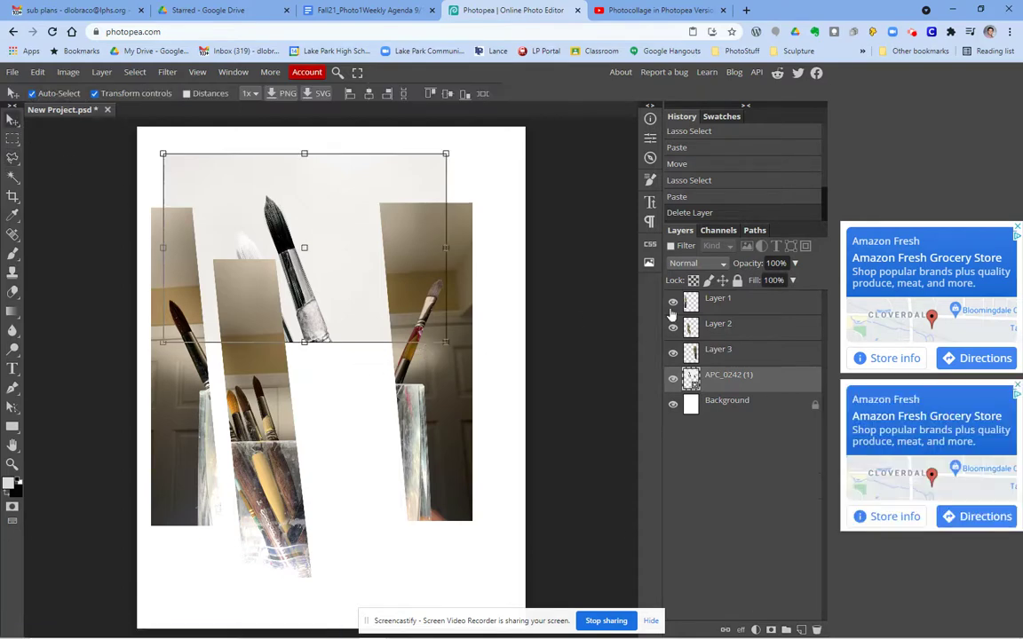
{"action": "left_click", "coordinate": [719, 311]}
{"action": "left_click_drag", "start_coordinate": [214, 374], "coordinate": [212, 310]}
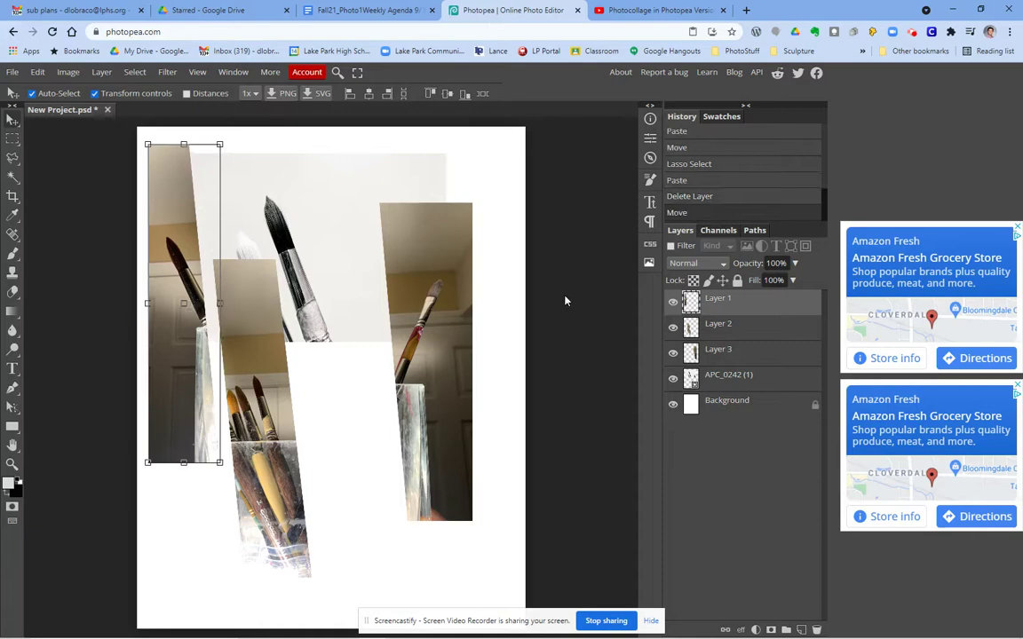
{"action": "left_click", "coordinate": [755, 325]}
{"action": "left_click_drag", "start_coordinate": [277, 398], "coordinate": [279, 285]}
{"action": "left_click", "coordinate": [755, 351]}
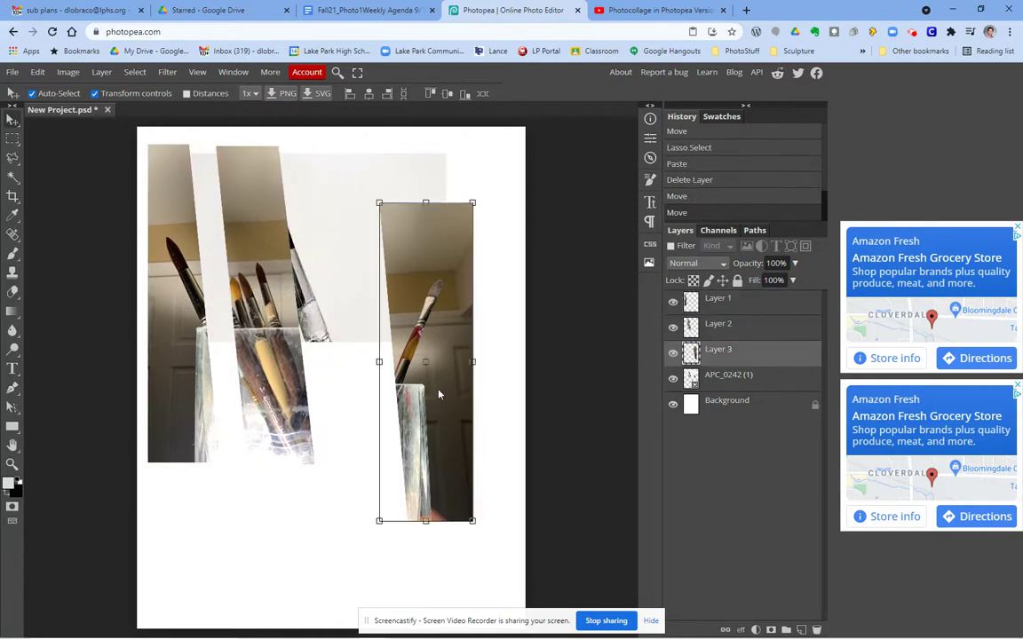
{"action": "left_click_drag", "start_coordinate": [436, 397], "coordinate": [495, 354]}
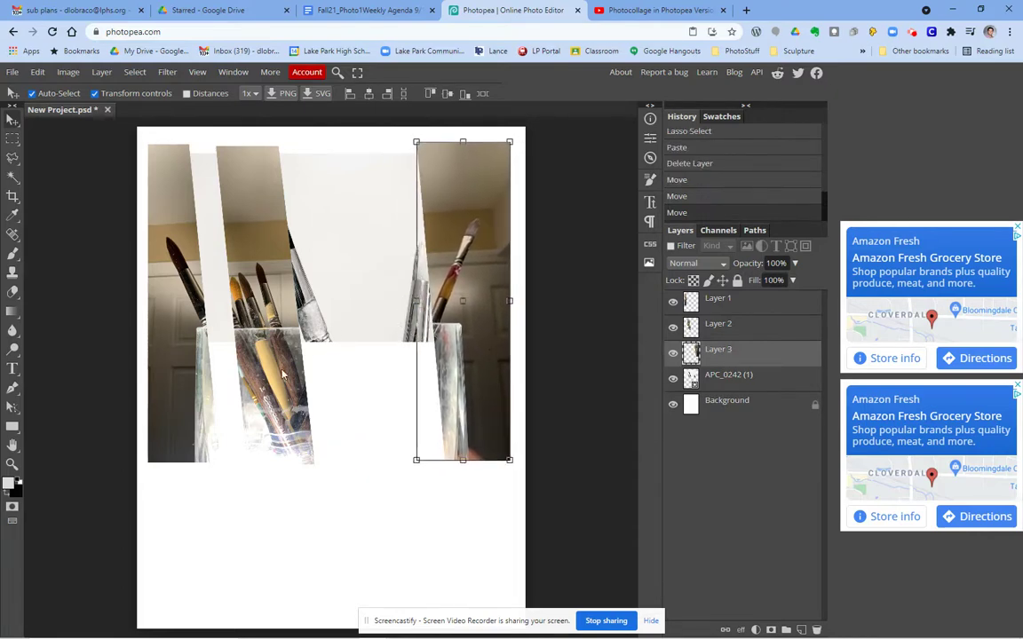
{"action": "left_click", "coordinate": [736, 329]}
{"action": "left_click_drag", "start_coordinate": [251, 266], "coordinate": [325, 304]}
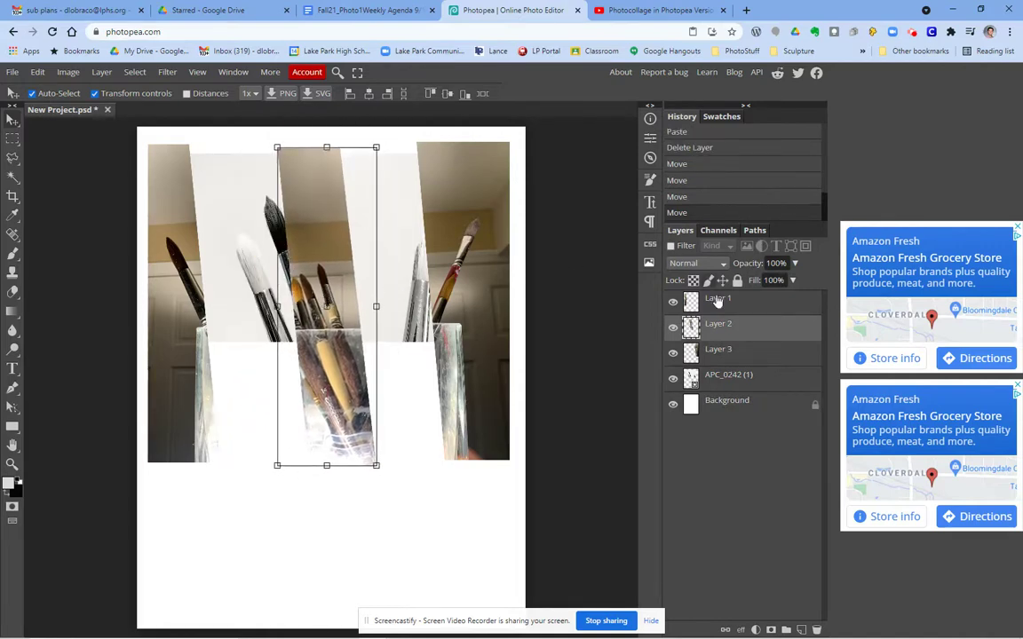
Move the APC_0242 (1) brush photo lower on the page
{"action": "left_click", "coordinate": [754, 378]}
{"action": "left_click_drag", "start_coordinate": [231, 280], "coordinate": [233, 391]}
{"action": "left_click_drag", "start_coordinate": [229, 394], "coordinate": [226, 386]}
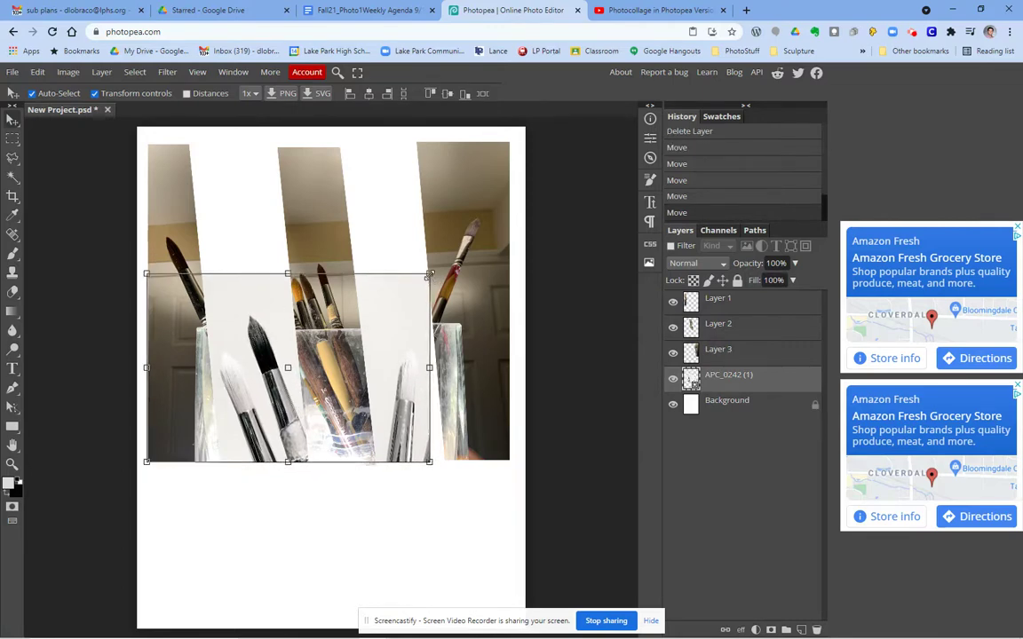
Enlarge APC_0242 (1), rotate it about -175° into the lower half, and duplicate the layer
{"action": "left_click_drag", "start_coordinate": [429, 274], "coordinate": [518, 176]}
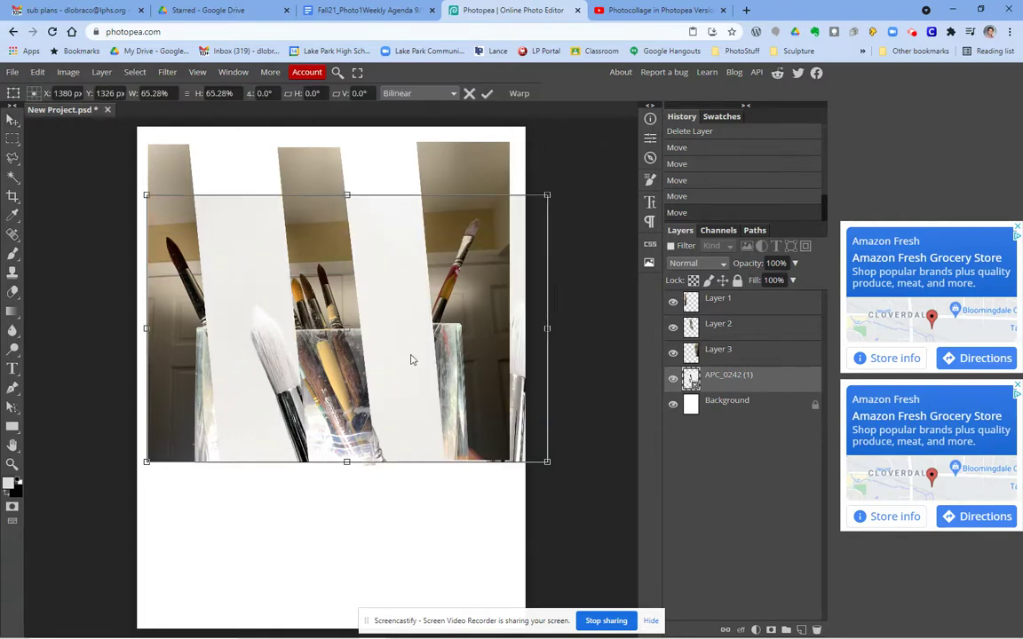
{"action": "mouse_move", "coordinate": [373, 323]}
{"action": "left_mouse_down"}
{"action": "mouse_move", "coordinate": [313, 274]}
{"action": "mouse_move", "coordinate": [339, 319]}
{"action": "mouse_move", "coordinate": [362, 317]}
{"action": "mouse_move", "coordinate": [366, 326]}
{"action": "left_mouse_up"}
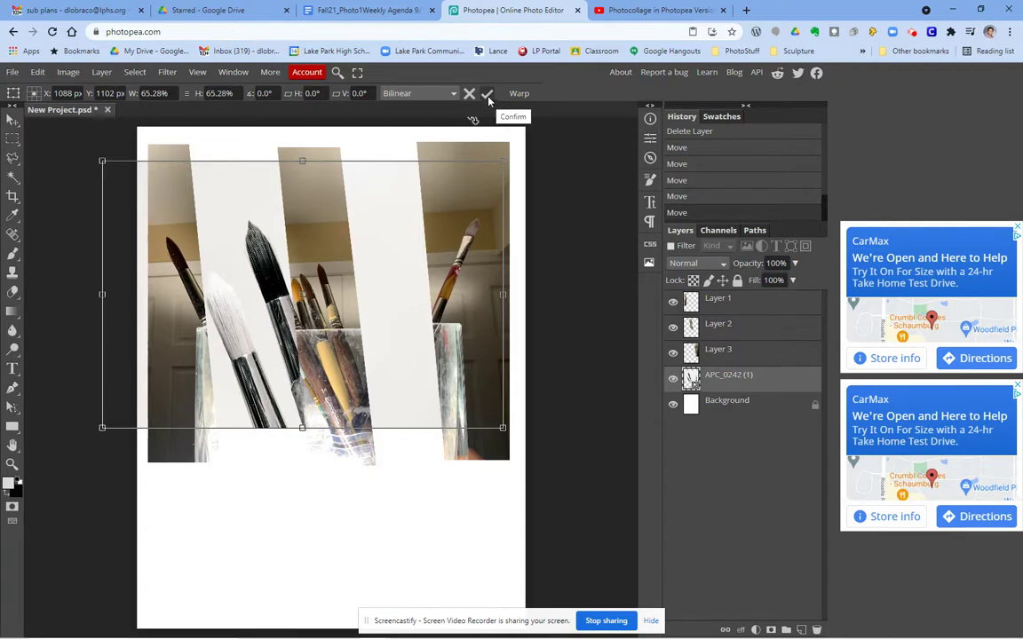
{"action": "left_click_drag", "start_coordinate": [518, 160], "coordinate": [78, 378]}
{"action": "mouse_move", "coordinate": [372, 222]}
{"action": "left_mouse_down"}
{"action": "mouse_move", "coordinate": [285, 393]}
{"action": "mouse_move", "coordinate": [306, 431]}
{"action": "left_mouse_up"}
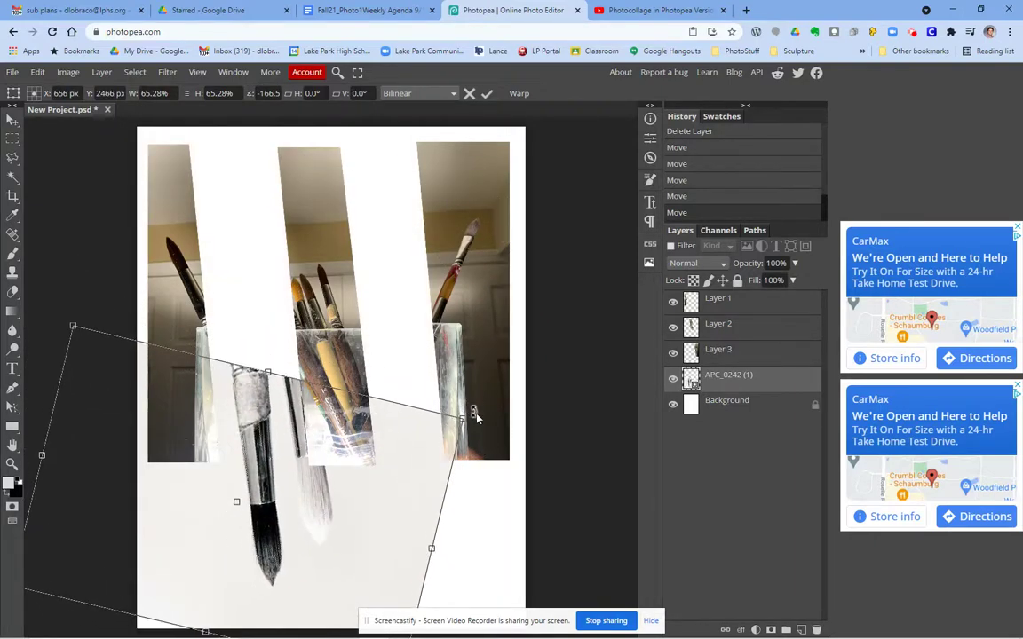
{"action": "left_click_drag", "start_coordinate": [427, 374], "coordinate": [364, 376]}
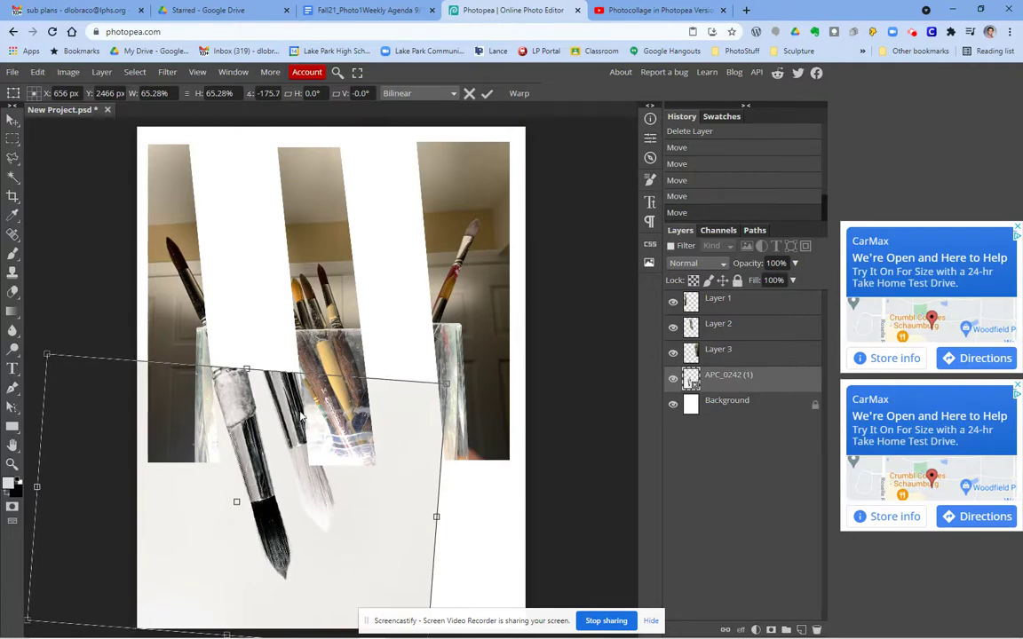
{"action": "left_click_drag", "start_coordinate": [256, 439], "coordinate": [336, 449]}
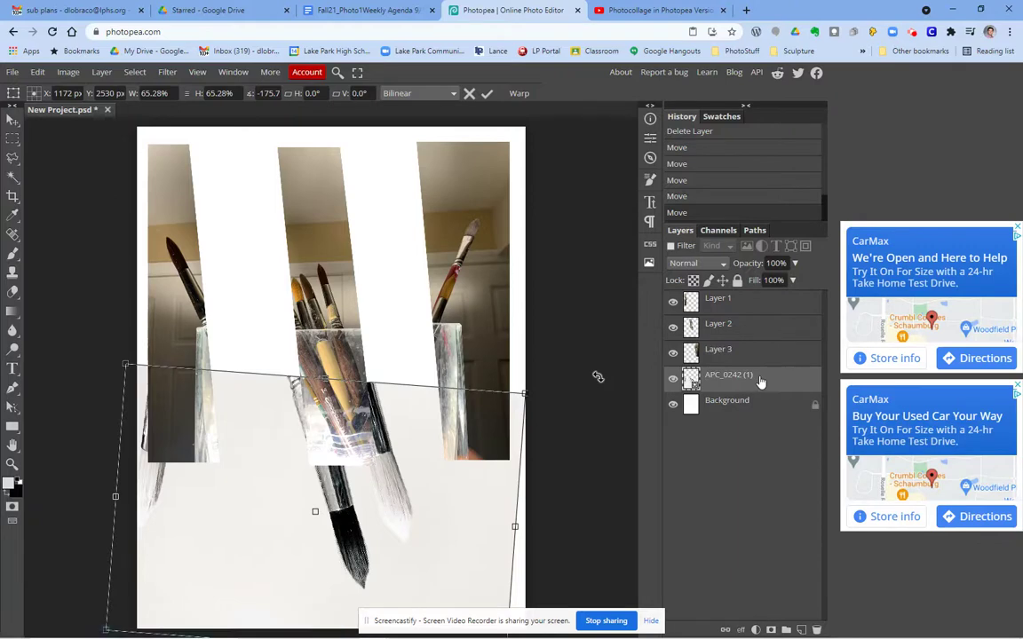
{"action": "left_click_drag", "start_coordinate": [761, 377], "coordinate": [803, 632]}
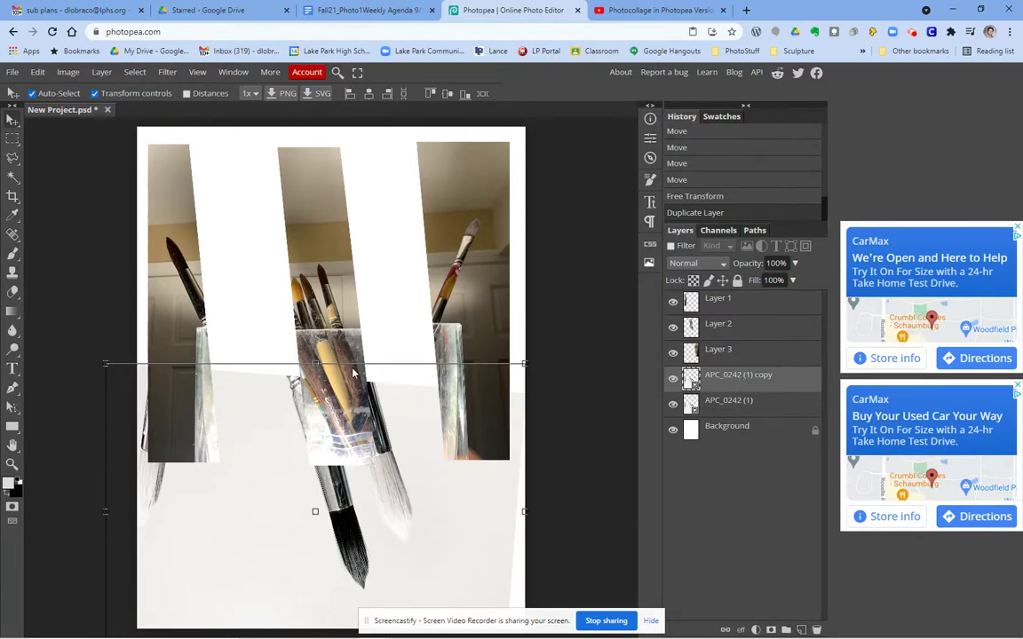
Flip the APC_0242 (1) copy vertically and move it above the original so the brushes mirror
{"action": "left_click_drag", "start_coordinate": [256, 447], "coordinate": [222, 330]}
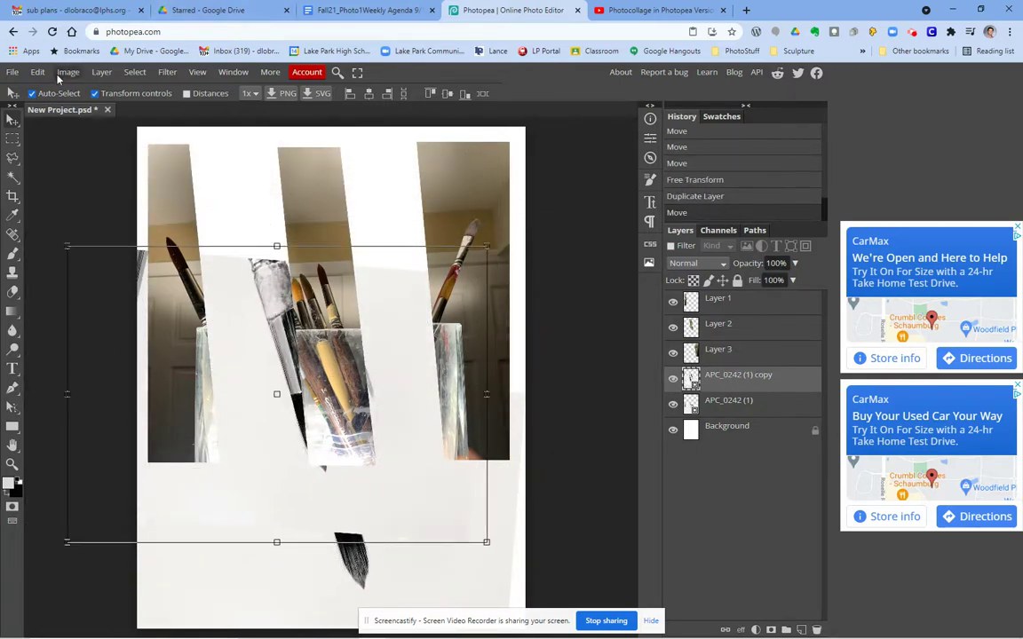
{"action": "left_click", "coordinate": [100, 72]}
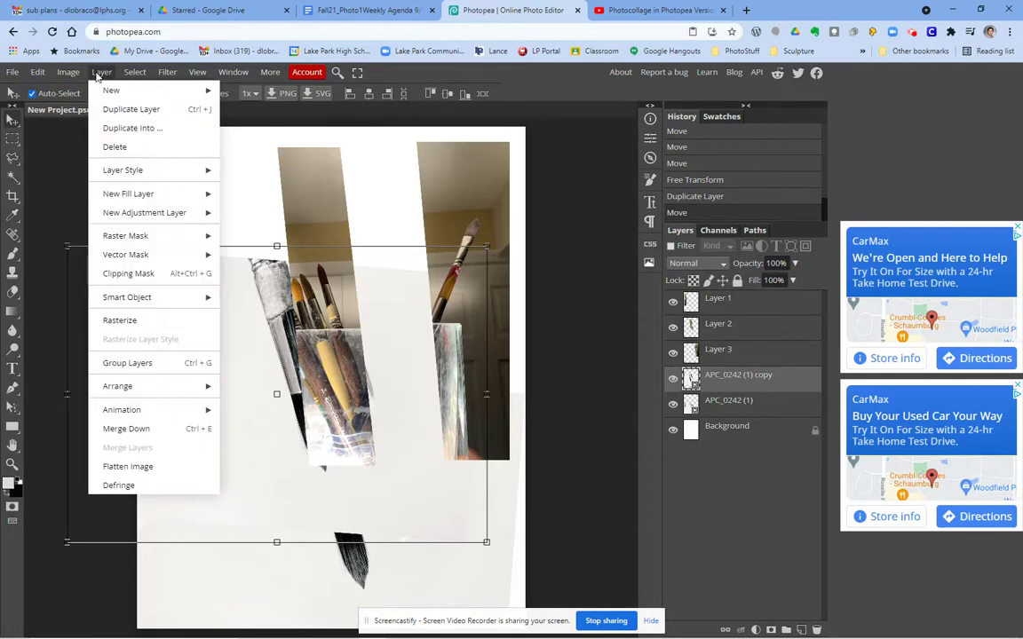
{"action": "mouse_move", "coordinate": [69, 73]}
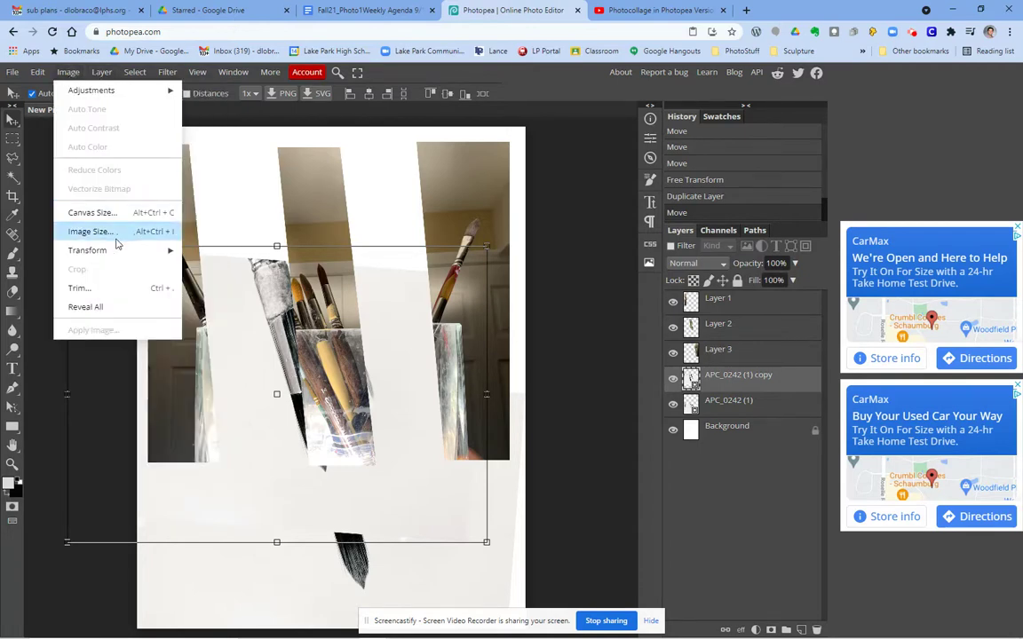
{"action": "mouse_move", "coordinate": [117, 255]}
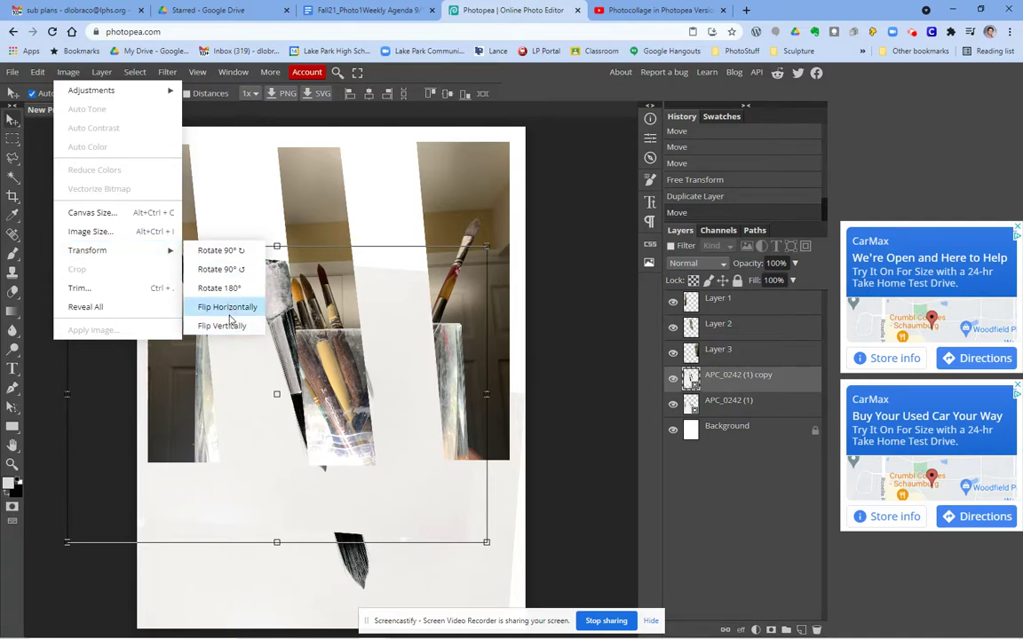
{"action": "mouse_move", "coordinate": [38, 72]}
{"action": "mouse_move", "coordinate": [109, 374]}
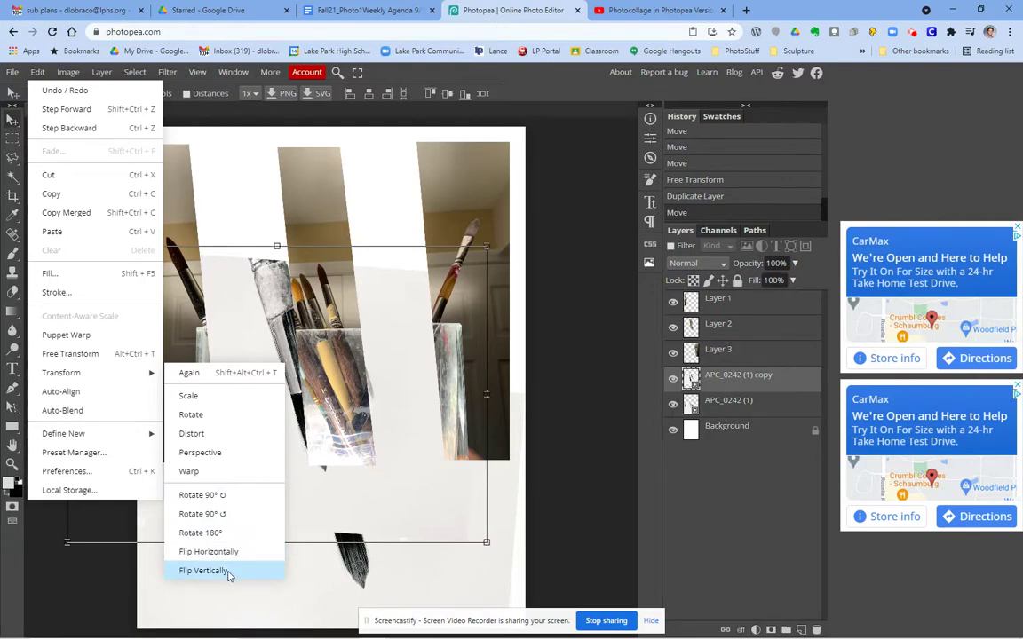
{"action": "left_click", "coordinate": [229, 573]}
{"action": "left_click_drag", "start_coordinate": [260, 435], "coordinate": [324, 331]}
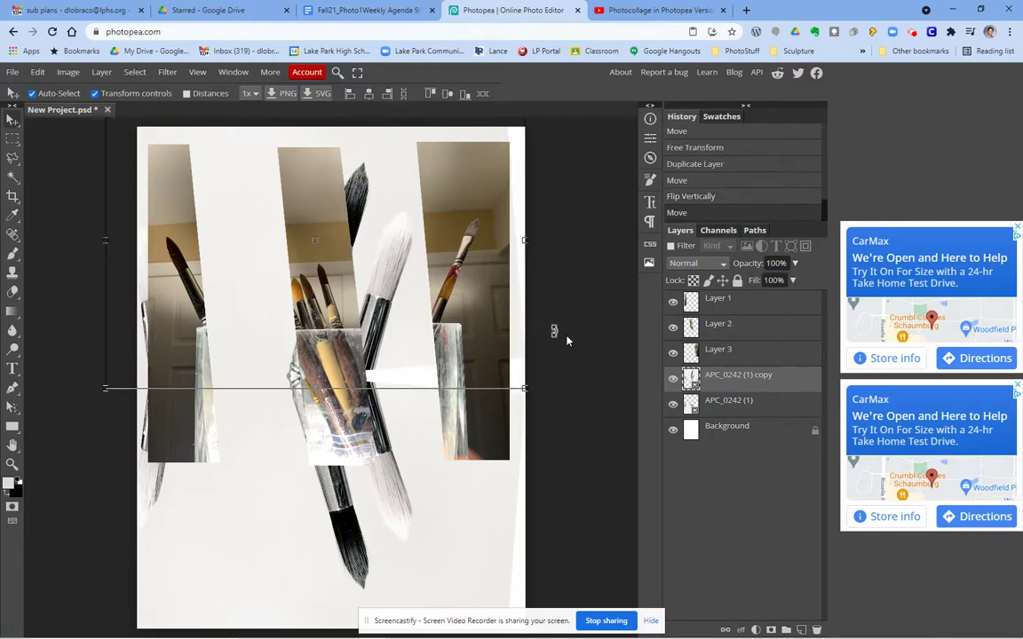
Hide the Layer 1, Layer 2 and Layer 3 photo strips
{"action": "left_click", "coordinate": [673, 352]}
{"action": "left_click", "coordinate": [673, 327]}
{"action": "left_click", "coordinate": [673, 301]}
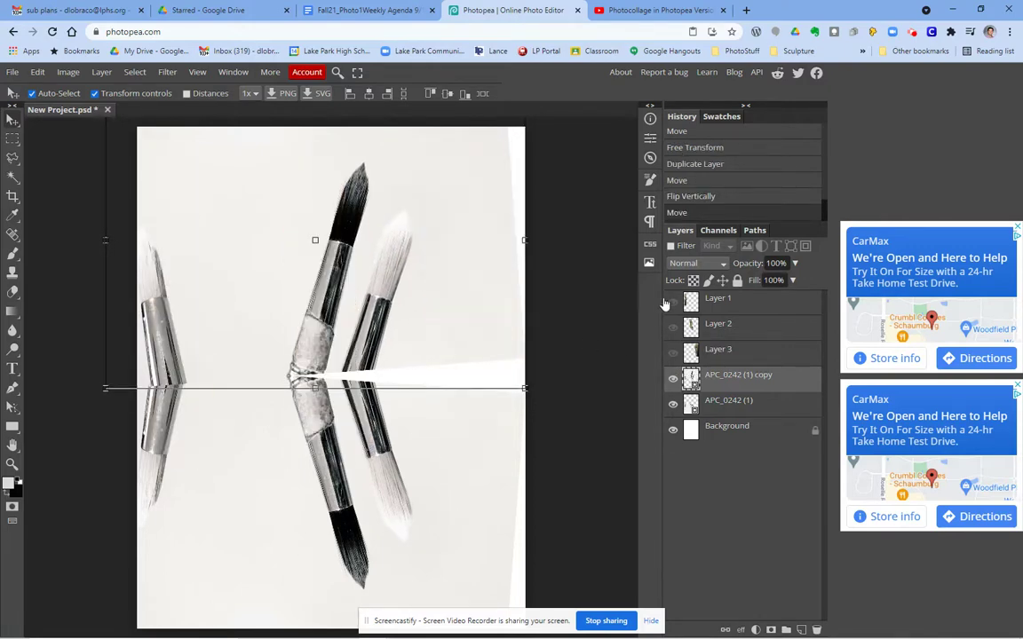
Rotate the flipped copy slightly and nudge it so the brushes form chevrons
{"action": "left_click_drag", "start_coordinate": [479, 282], "coordinate": [486, 317]}
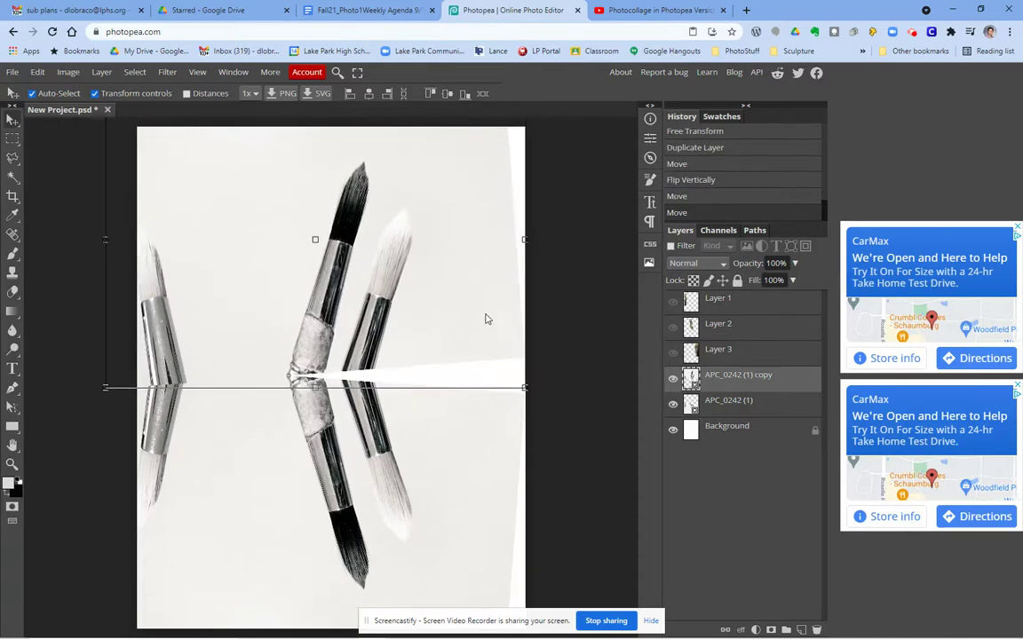
{"action": "left_click_drag", "start_coordinate": [516, 413], "coordinate": [481, 441]}
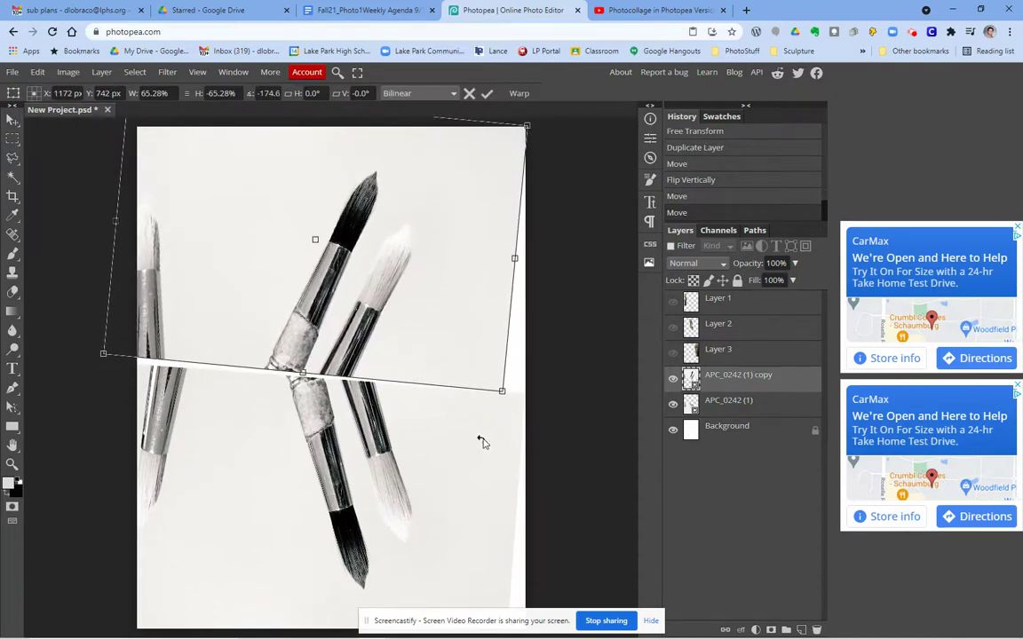
{"action": "left_click_drag", "start_coordinate": [388, 333], "coordinate": [409, 337]}
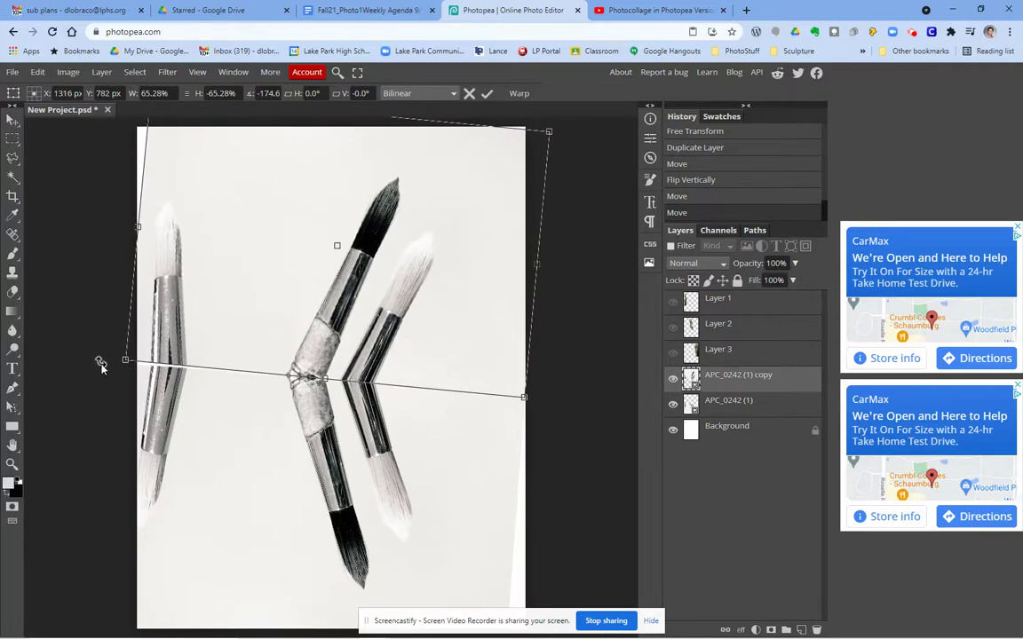
{"action": "left_click_drag", "start_coordinate": [101, 361], "coordinate": [98, 372]}
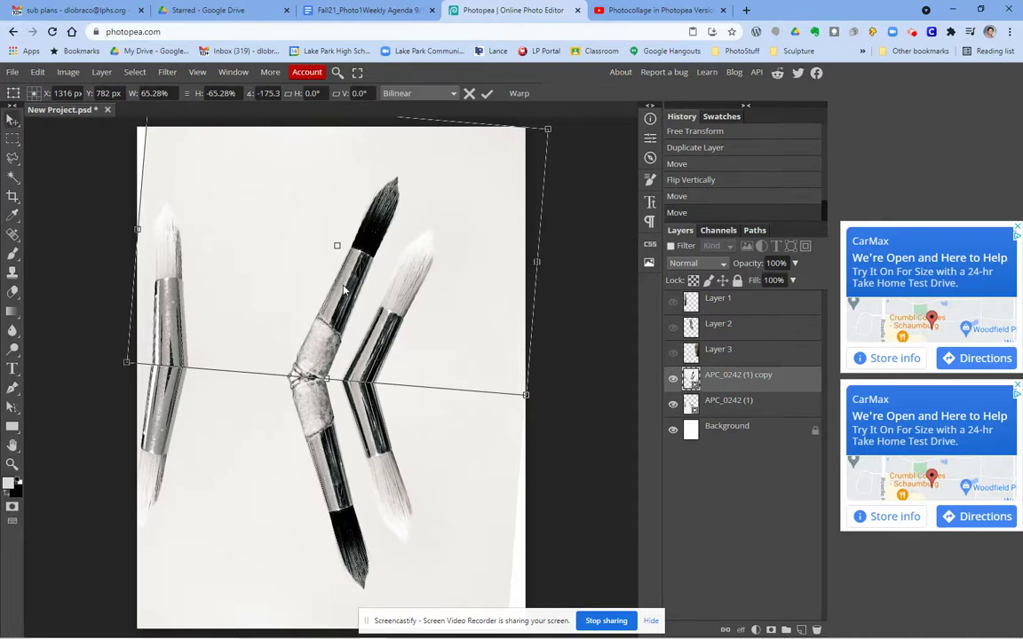
{"action": "key", "text": "Return"}
{"action": "left_click_drag", "start_coordinate": [345, 291], "coordinate": [349, 297]}
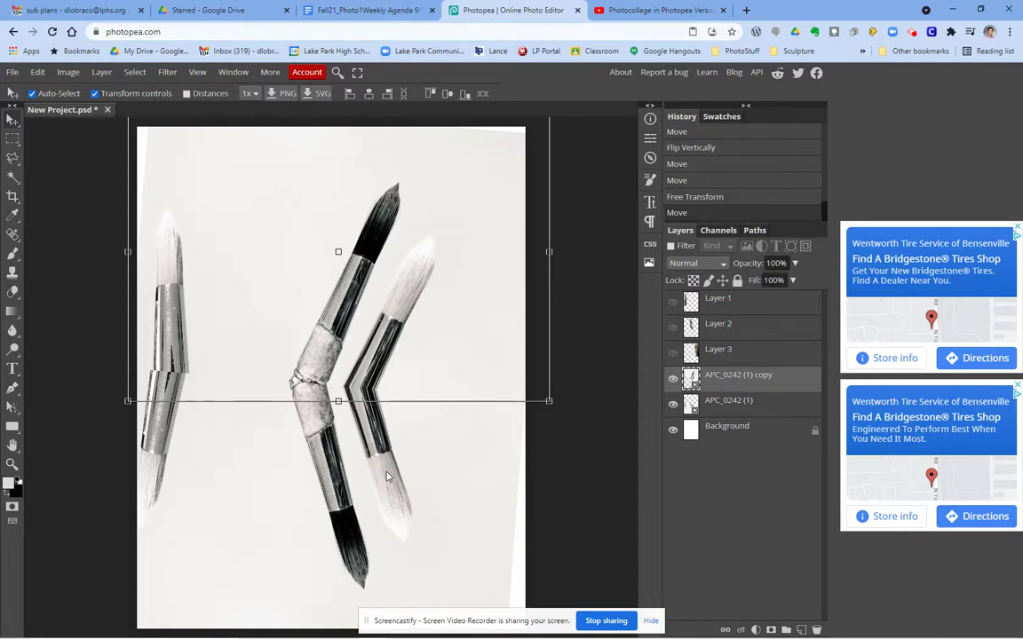
Save the chevron collage as New Project.psd in Downloads
{"action": "left_click", "coordinate": [11, 71]}
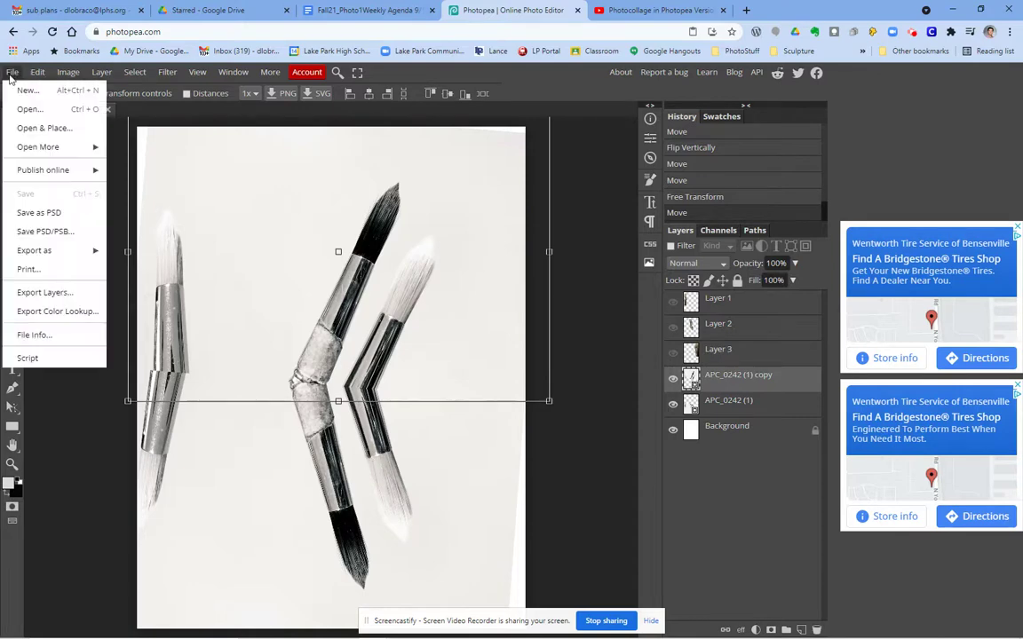
{"action": "left_click", "coordinate": [42, 214]}
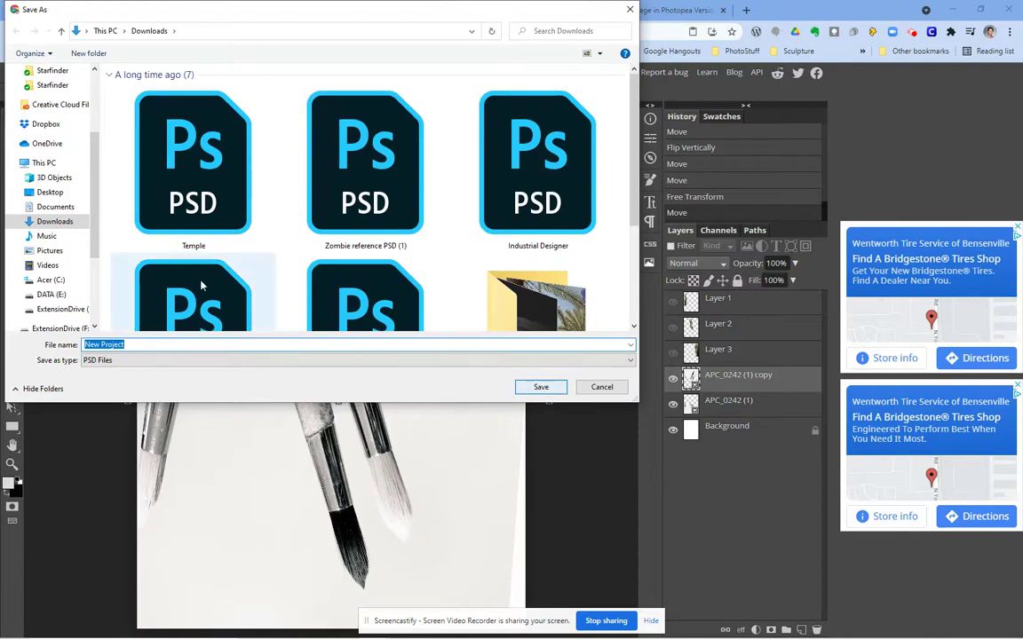
{"action": "left_click", "coordinate": [541, 387]}
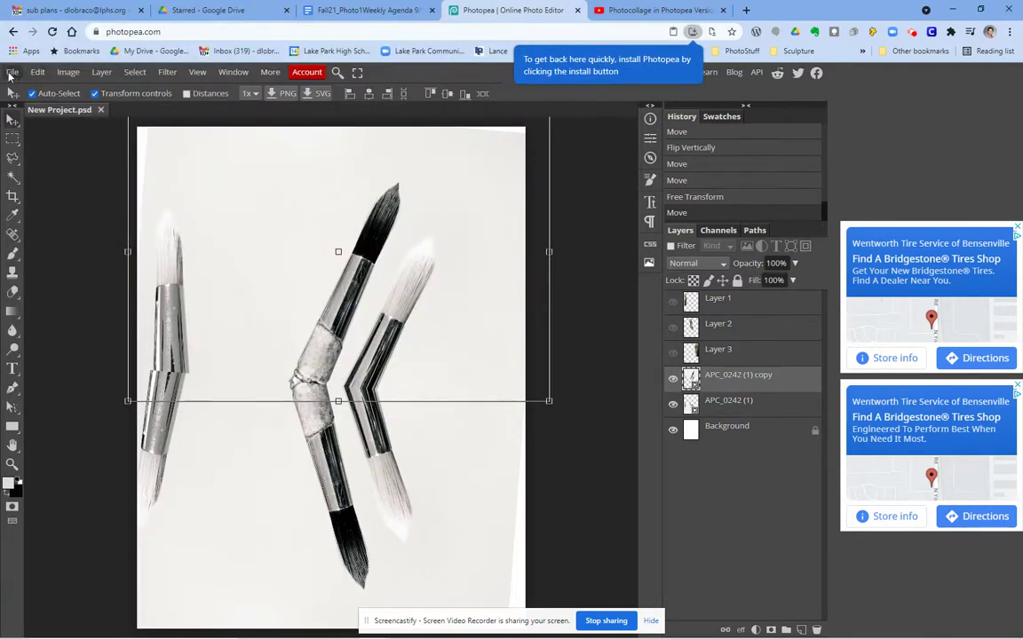
Export the chevron collage as New Project.jpg at 70% quality, 2550 × 3300 px
{"action": "left_click", "coordinate": [12, 72]}
{"action": "mouse_move", "coordinate": [55, 254]}
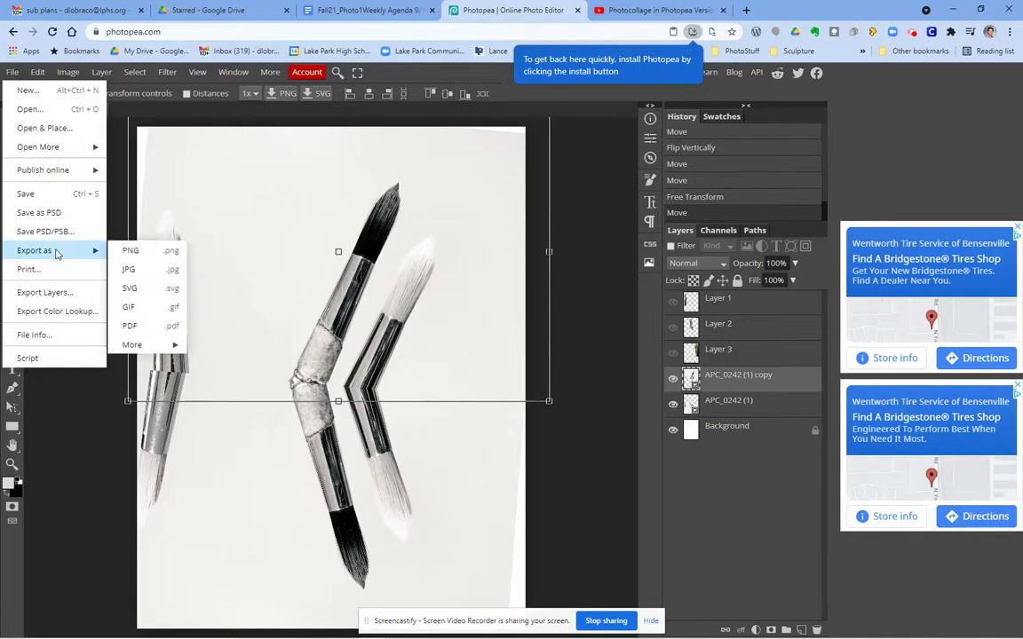
{"action": "left_click", "coordinate": [129, 272]}
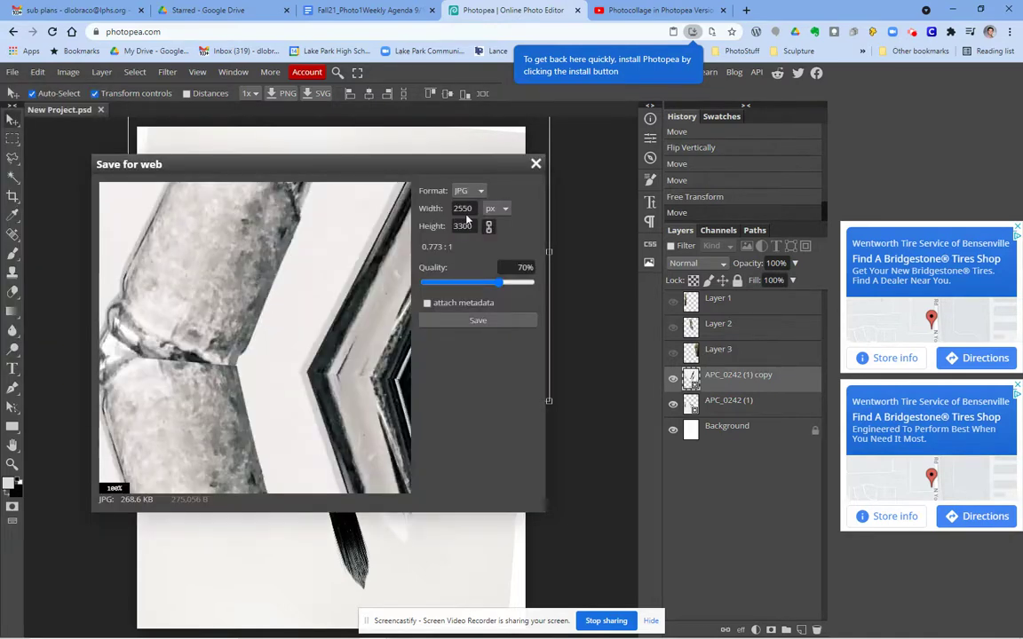
{"action": "left_click", "coordinate": [476, 322]}
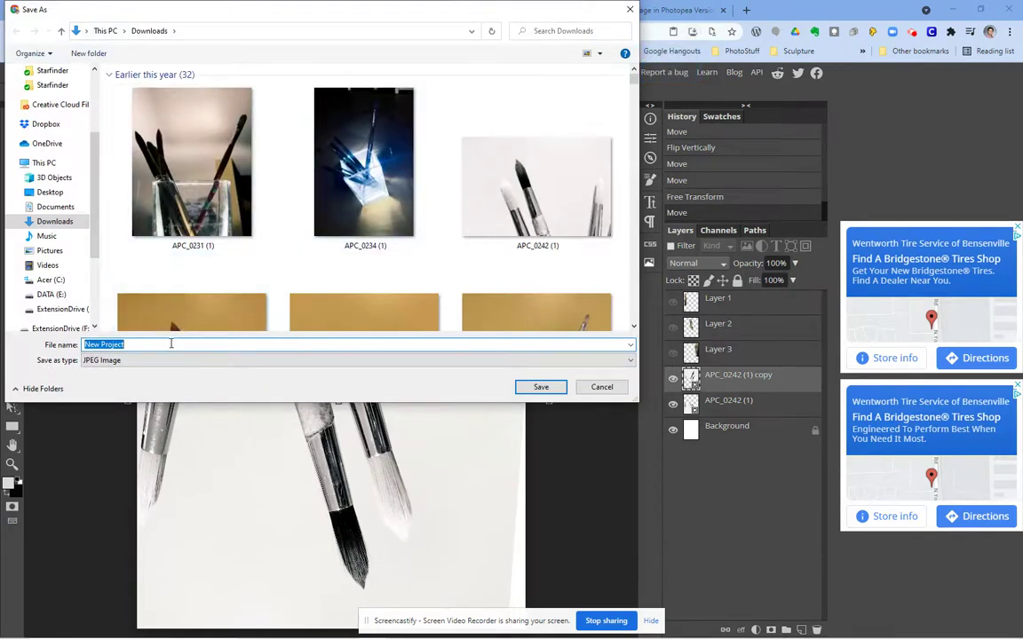
{"action": "key", "text": "Return"}
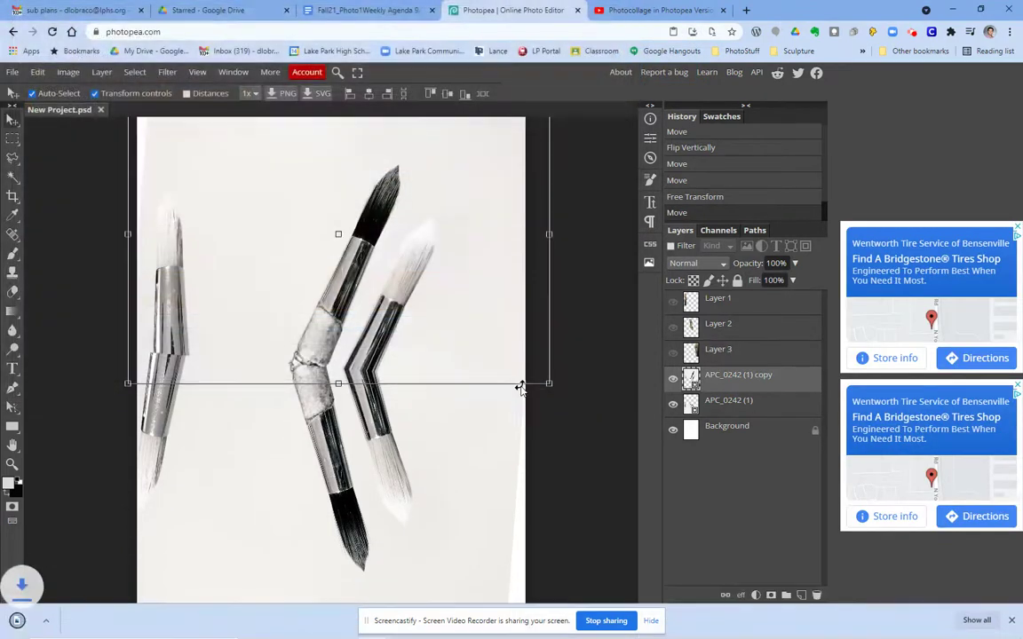